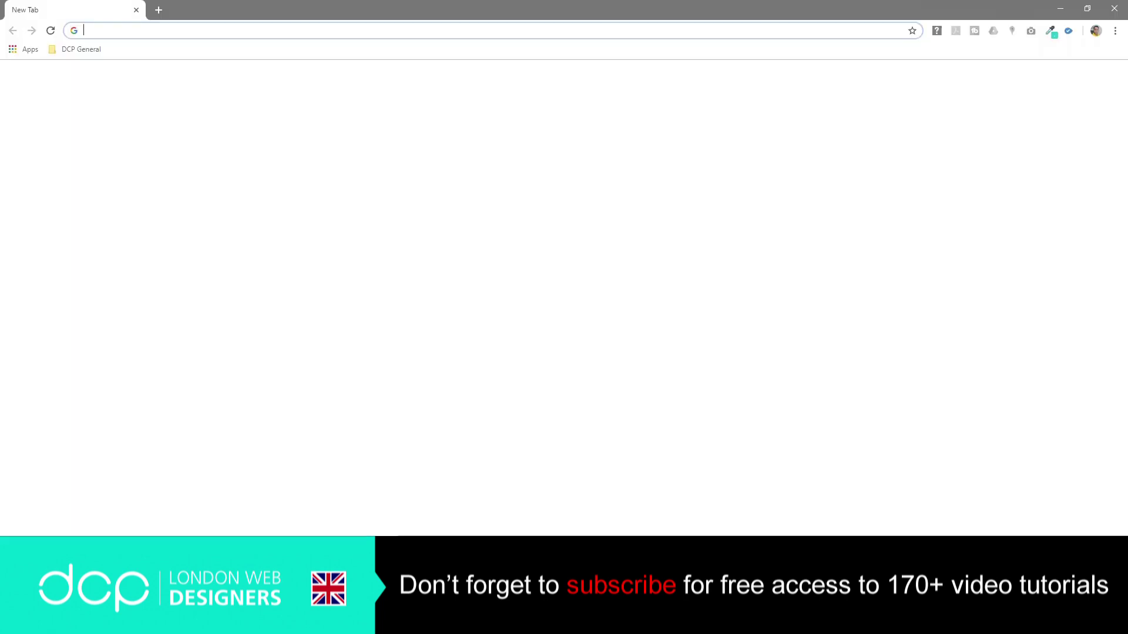
Step: Search Google for "blender 2.8" and open the Blender 2.8 page on blender.org
type("blender 2.8")
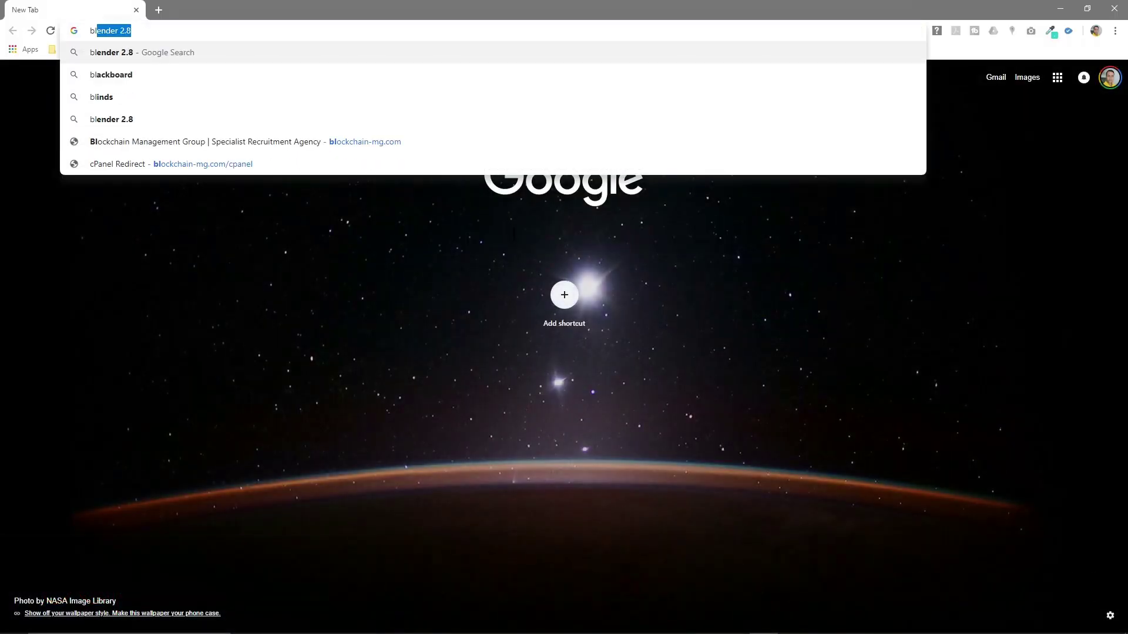
key("Return")
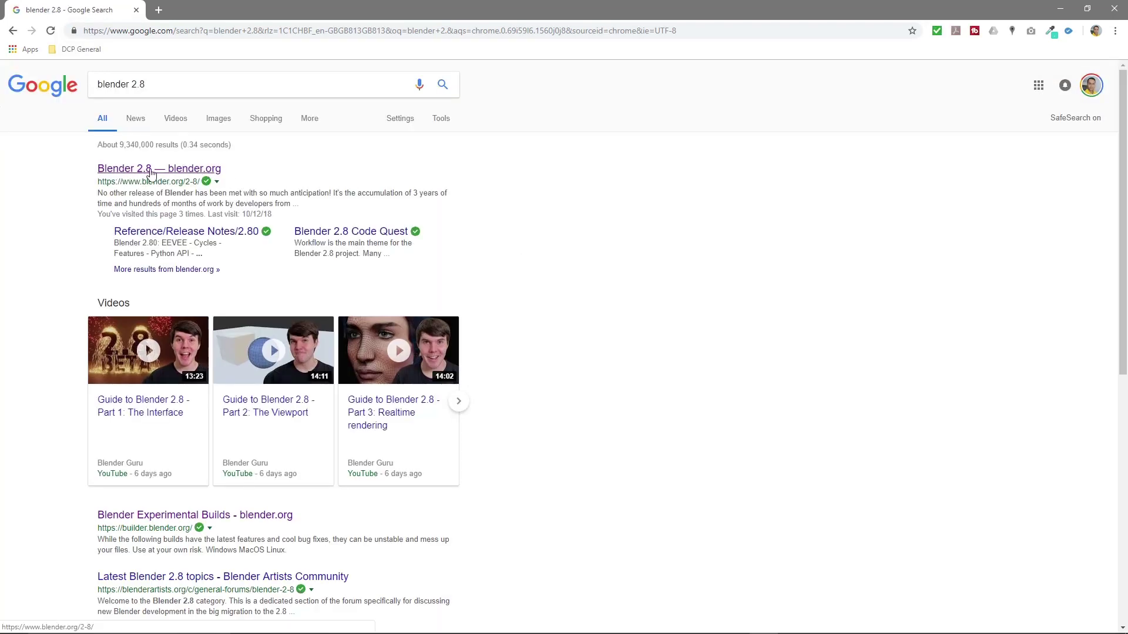
left_click(190, 170)
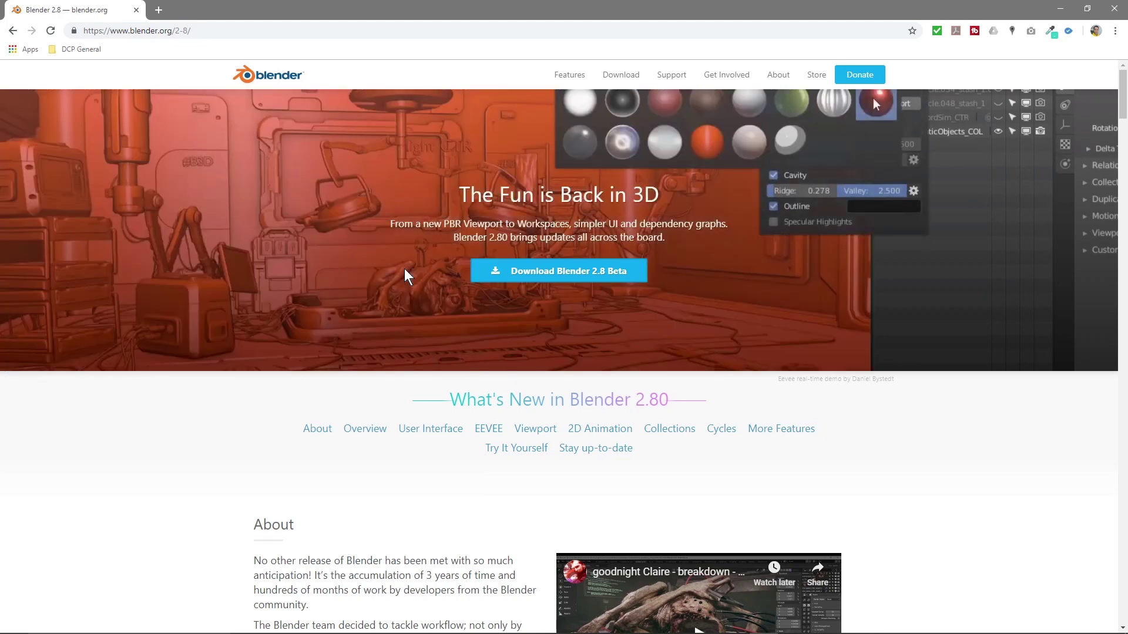
Step: Look through the Blender 2.80 feature overview, including the User Interface and 2D Animation sections
scroll(212, 410, "down", 15)
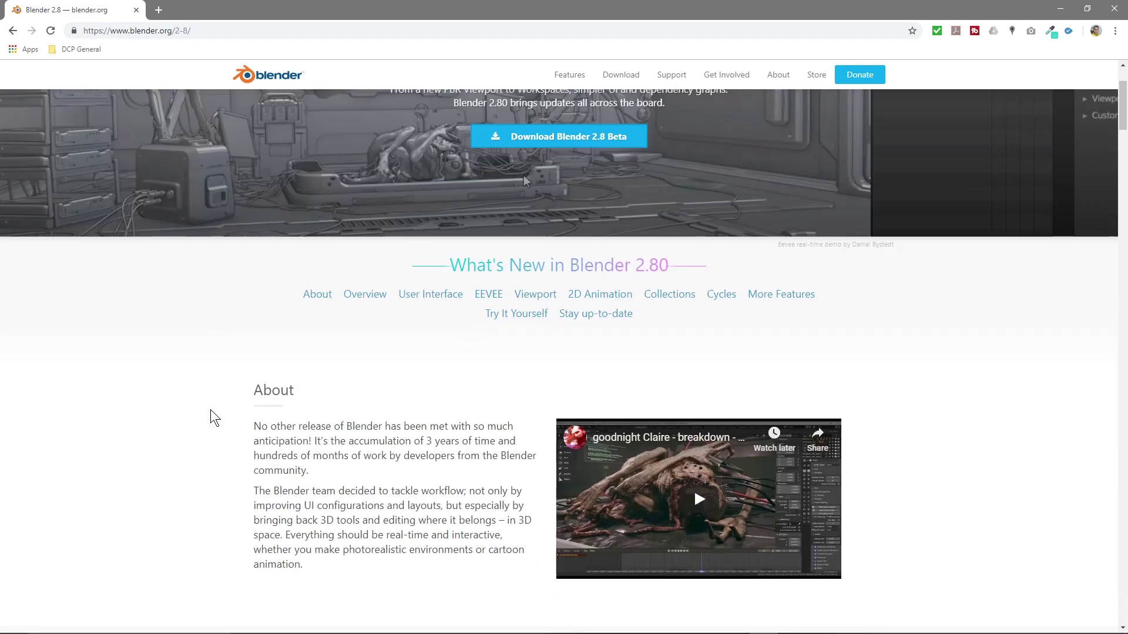
scroll(227, 407, "down", 20)
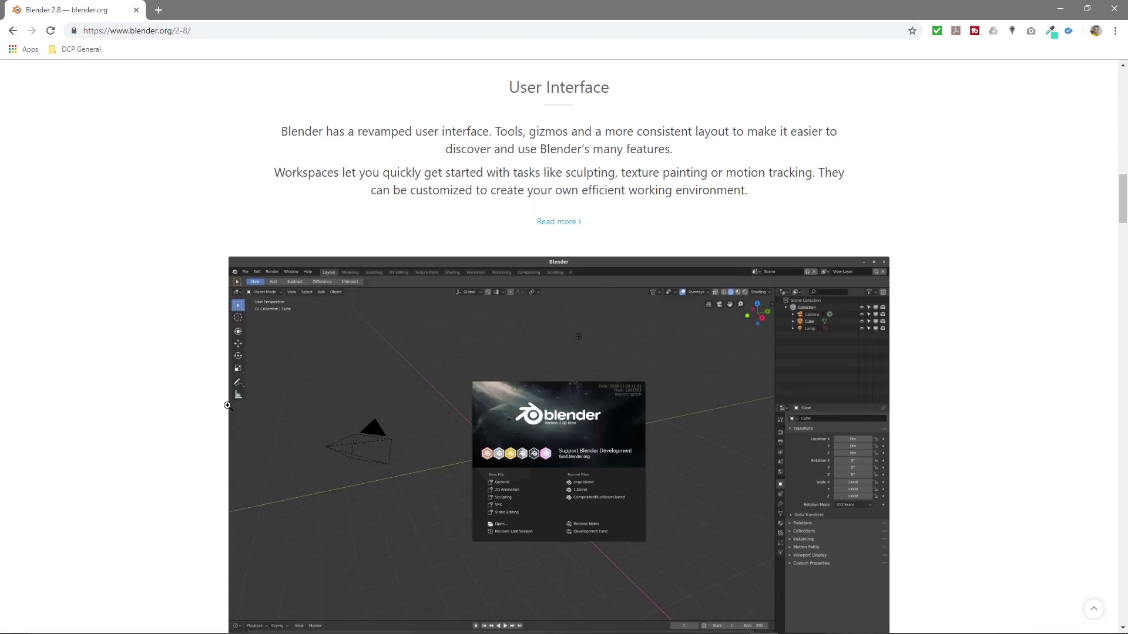
scroll(222, 387, "down", 19)
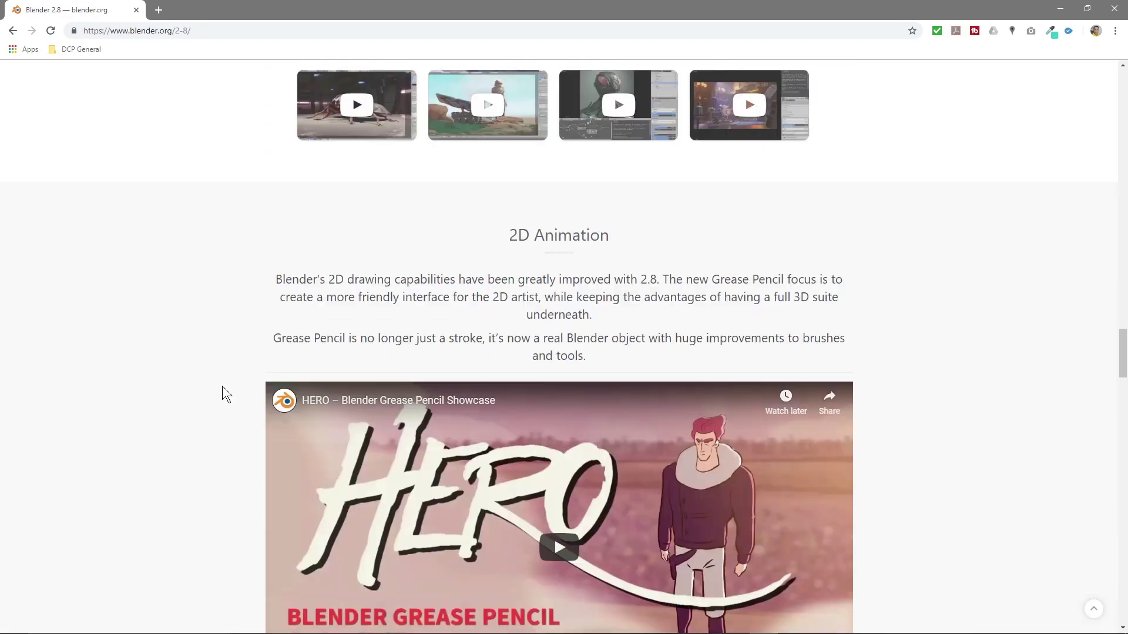
scroll(222, 386, "up", 9)
scroll(222, 386, "up", 20)
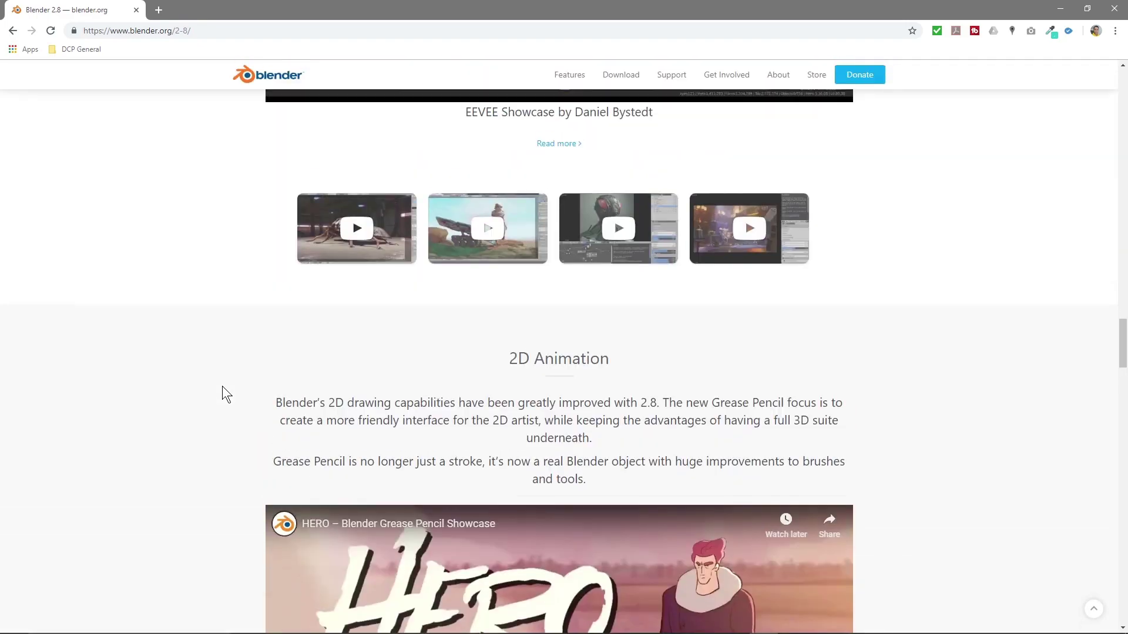
scroll(222, 386, "up", 20)
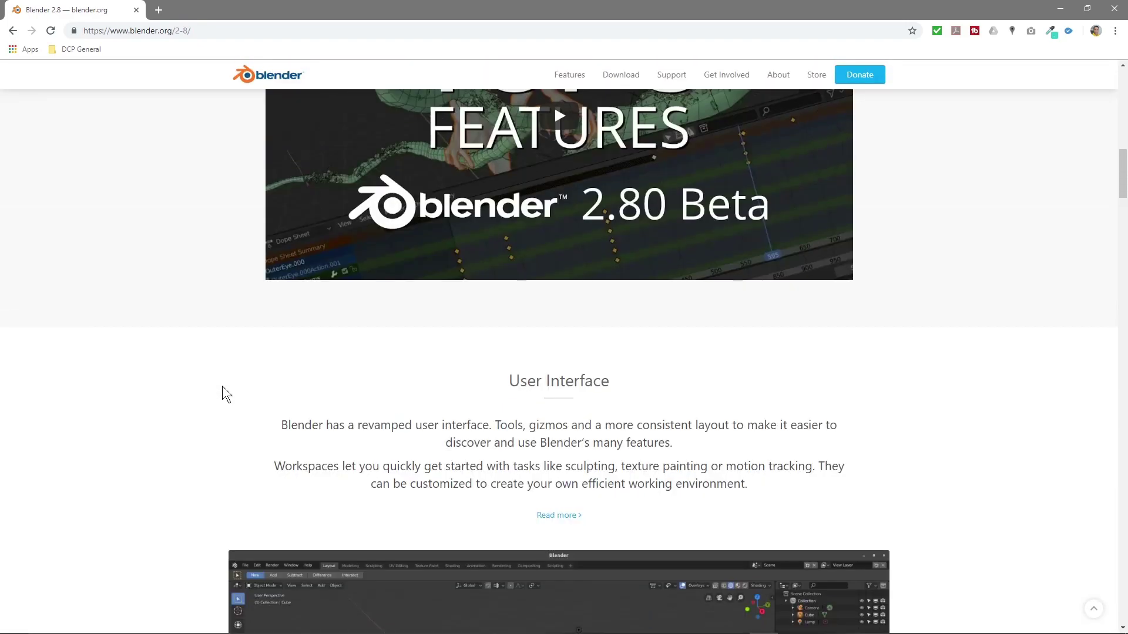
scroll(222, 386, "up", 1)
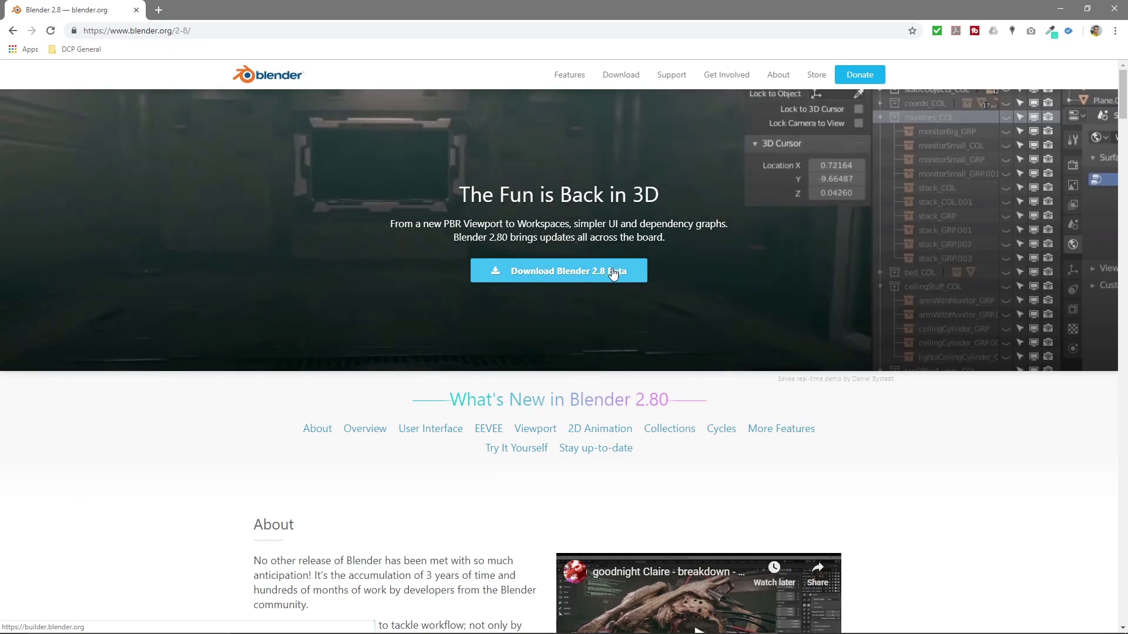
Step: Open the Blender 2.8 Beta download page and review the MacOS and Linux builds before returning to the Windows builds
left_click(613, 273)
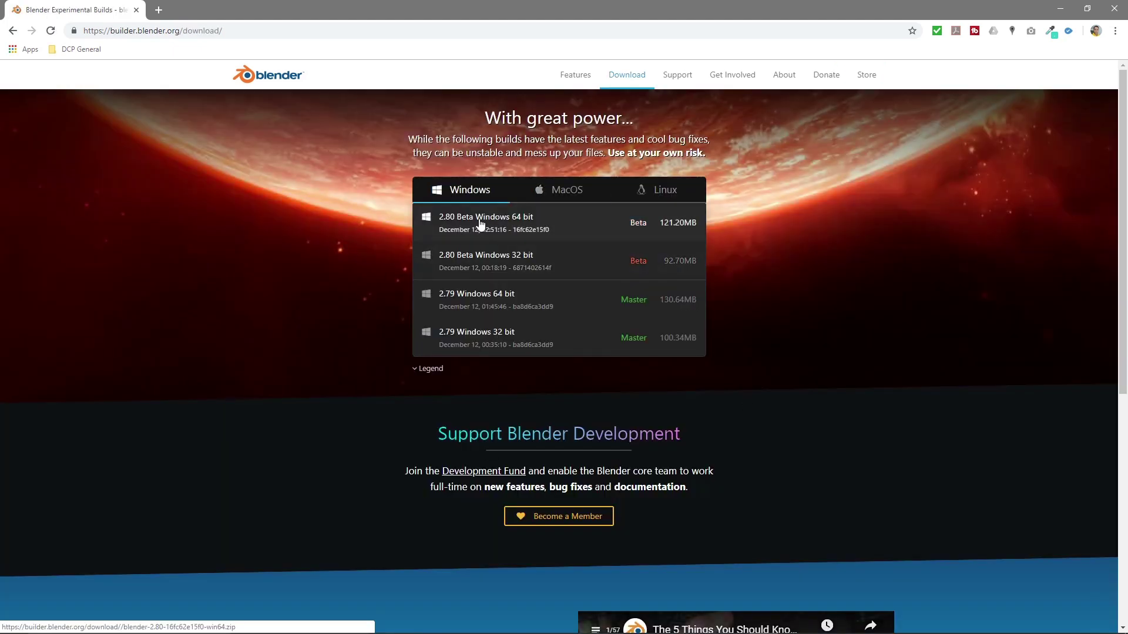
left_click(551, 196)
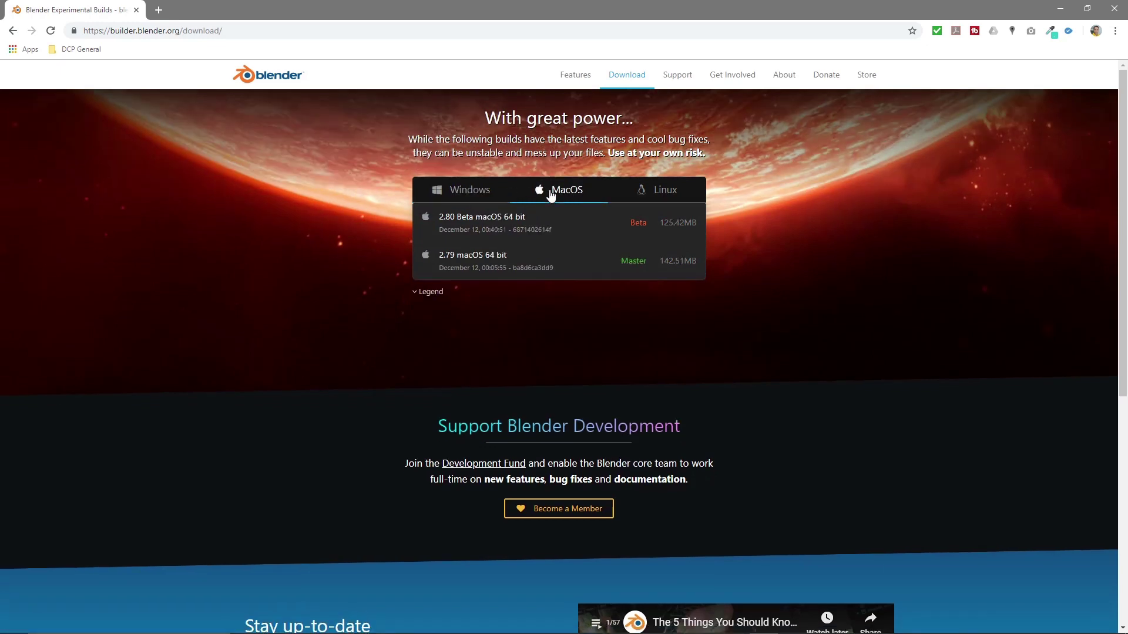
left_click(657, 202)
left_click(589, 198)
left_click(485, 196)
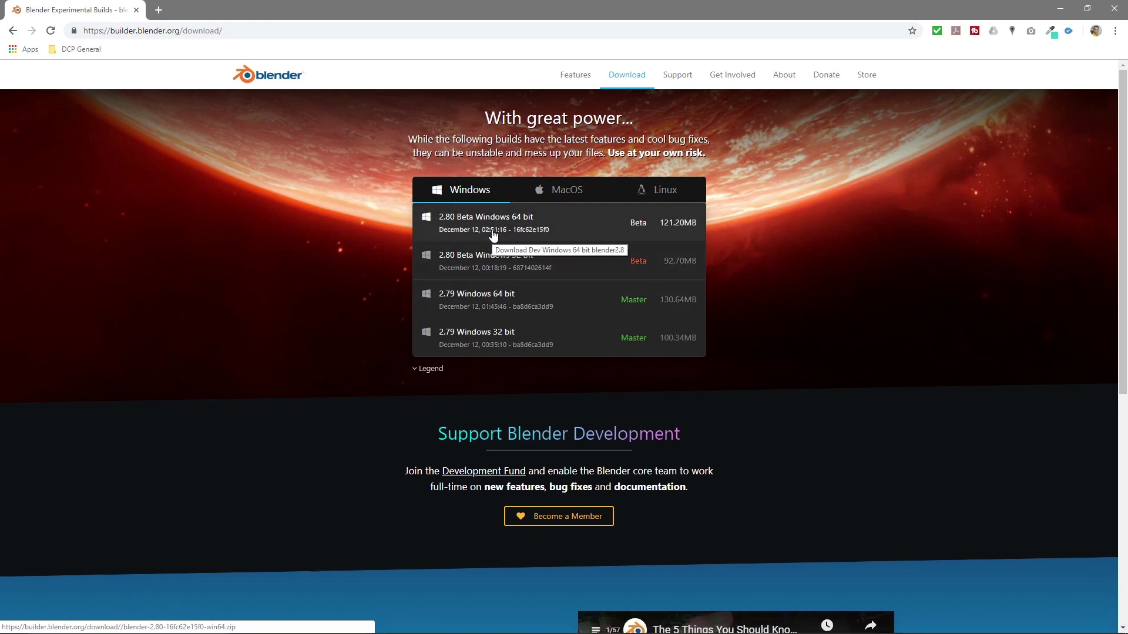
Step: Check the computer's system type in the Windows System Information summary, and close it again
left_click(104, 625)
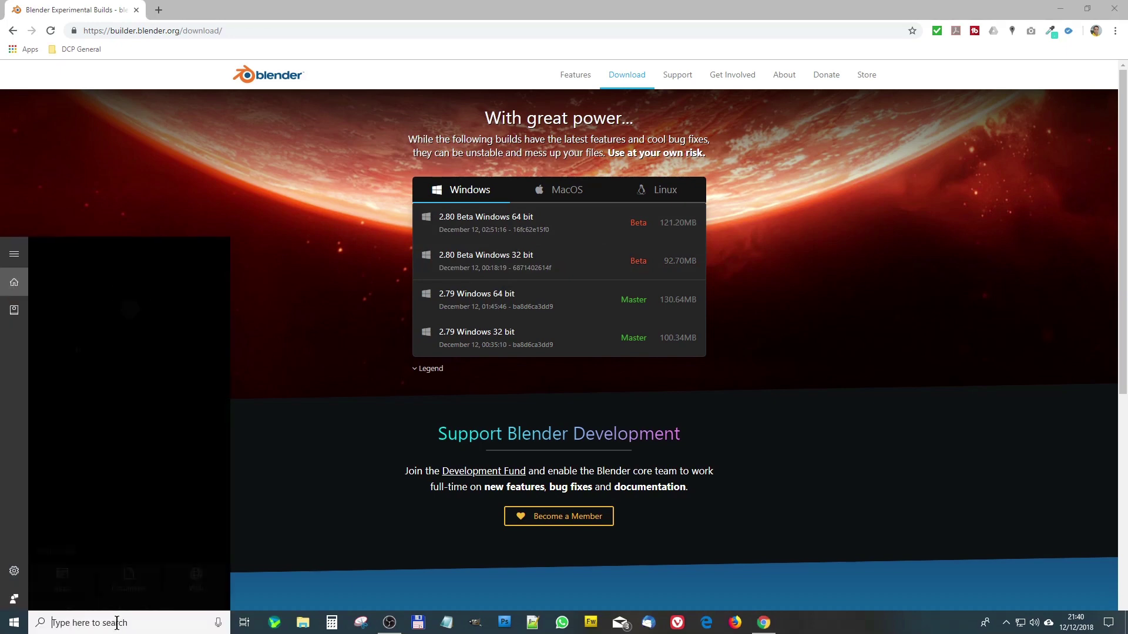
type("system")
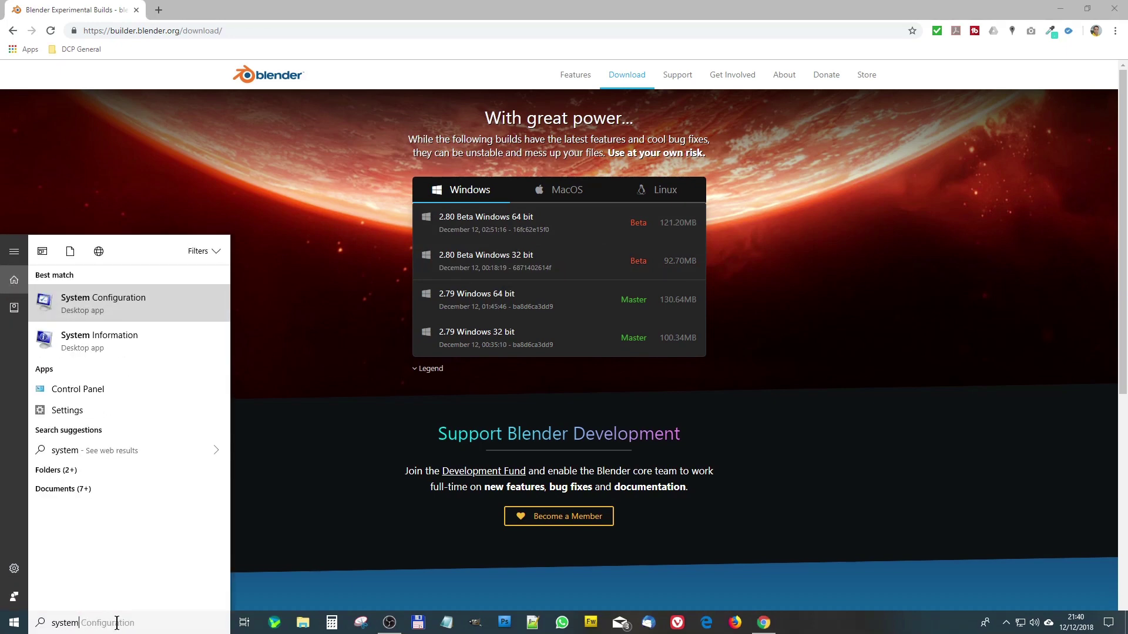
left_click(104, 344)
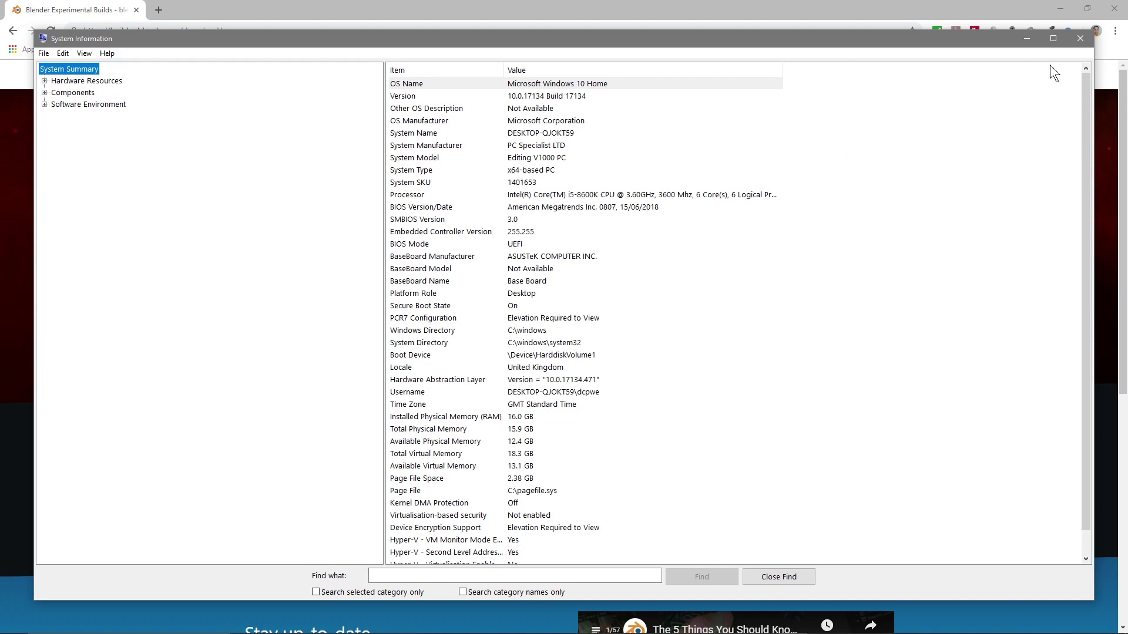
left_click(1080, 40)
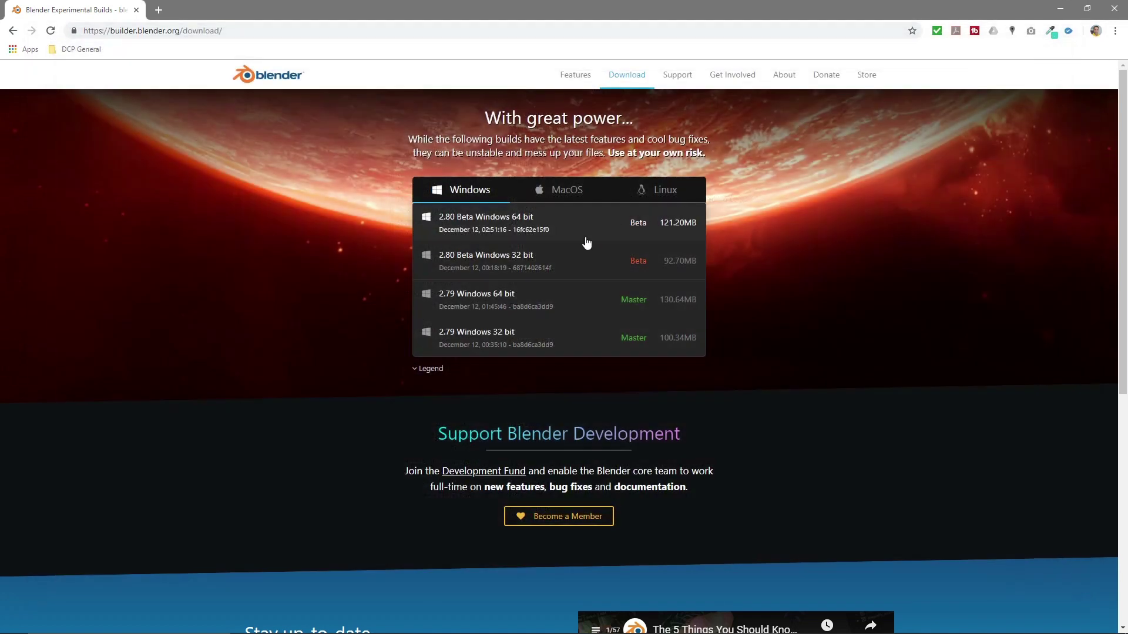
Step: Download the 2.80 Beta Windows 64 bit build and snap the browser window to the left half of the screen
left_click(518, 222)
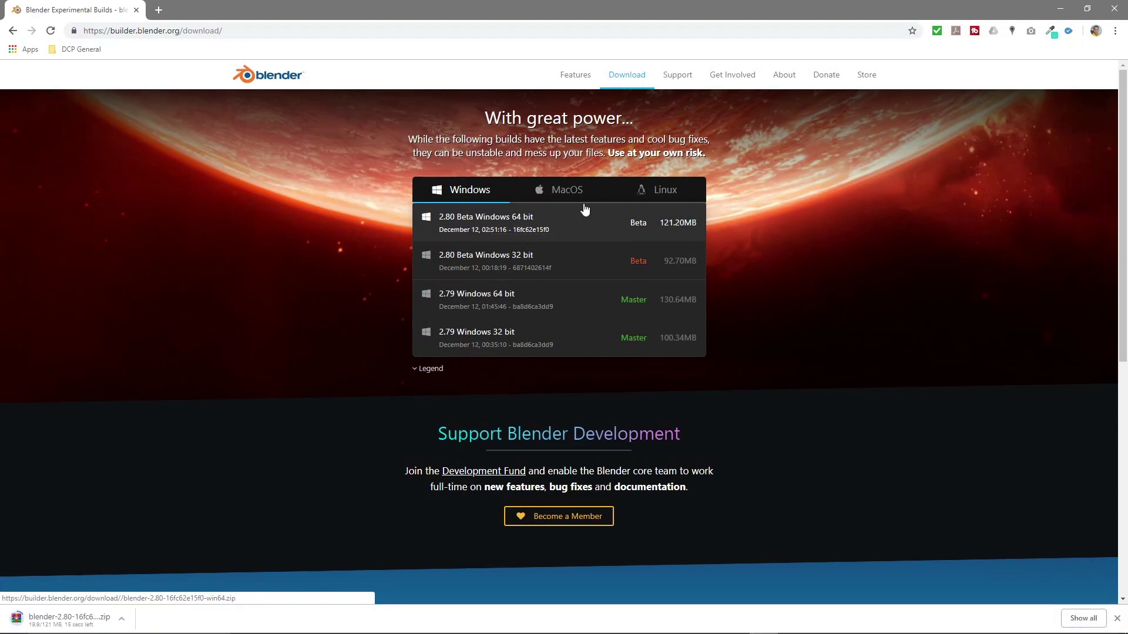
left_click_drag(601, 9, 2, 117)
left_click(1051, 42)
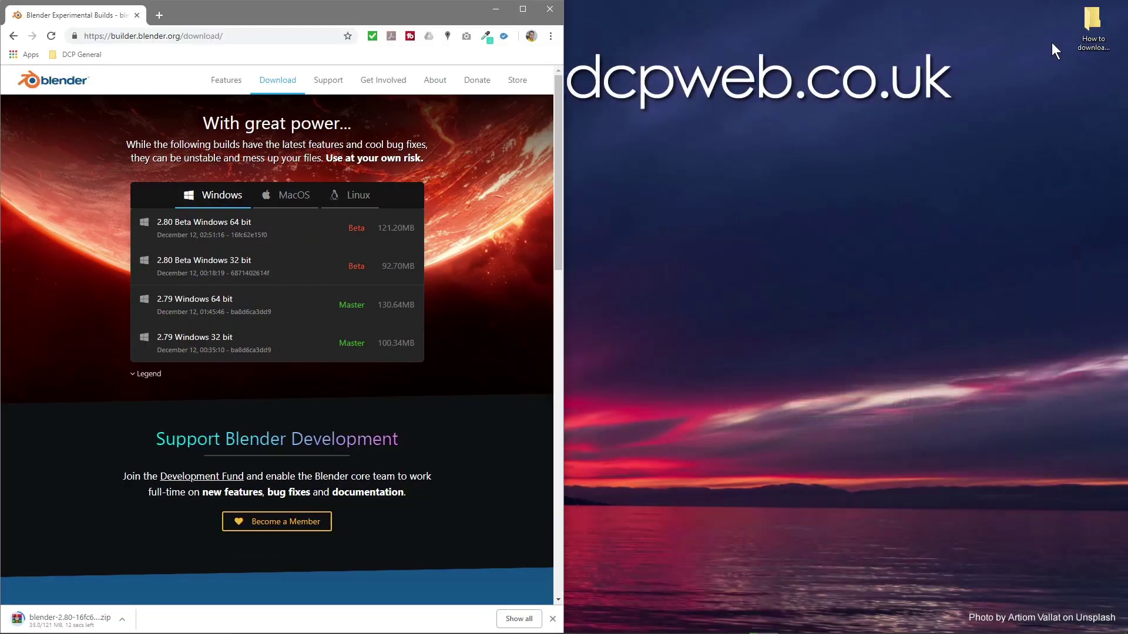
Step: Open the desktop folder for the Blender 2.8 Beta install beside the browser and collapse the OneDrive, This PC and External - 01 (F:) trees
double_click(1087, 28)
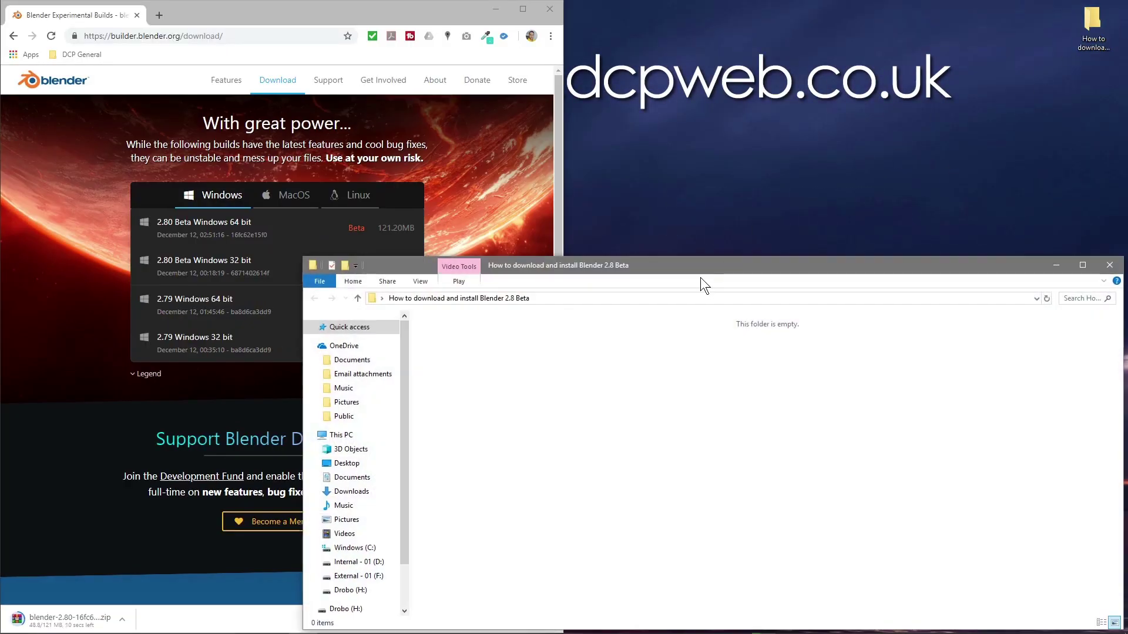
key("super+Right")
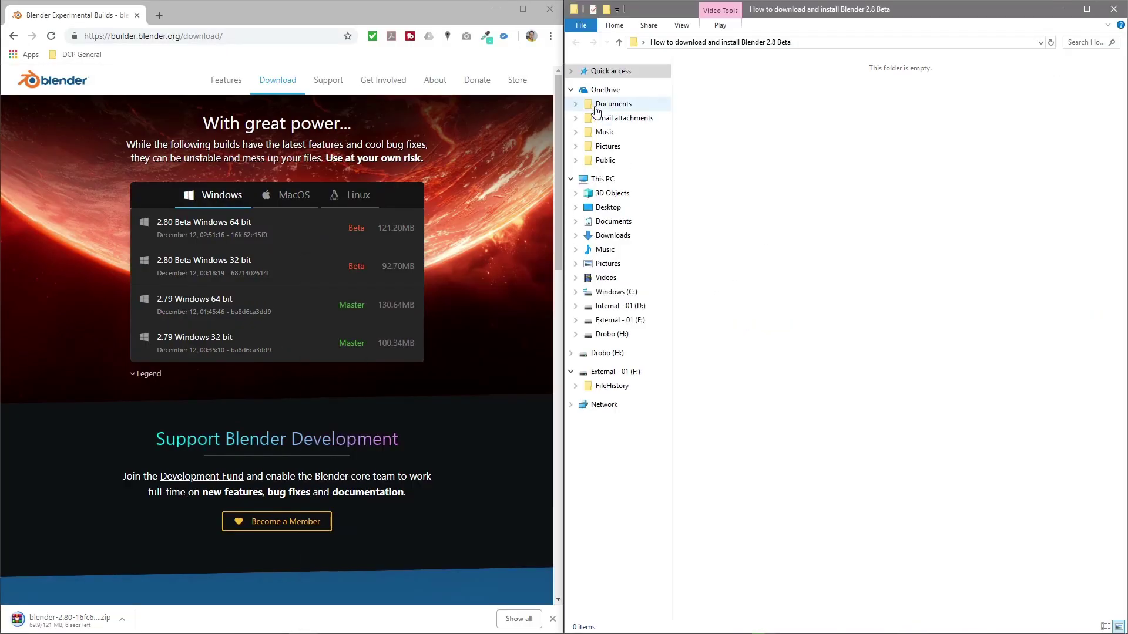
left_click(571, 89)
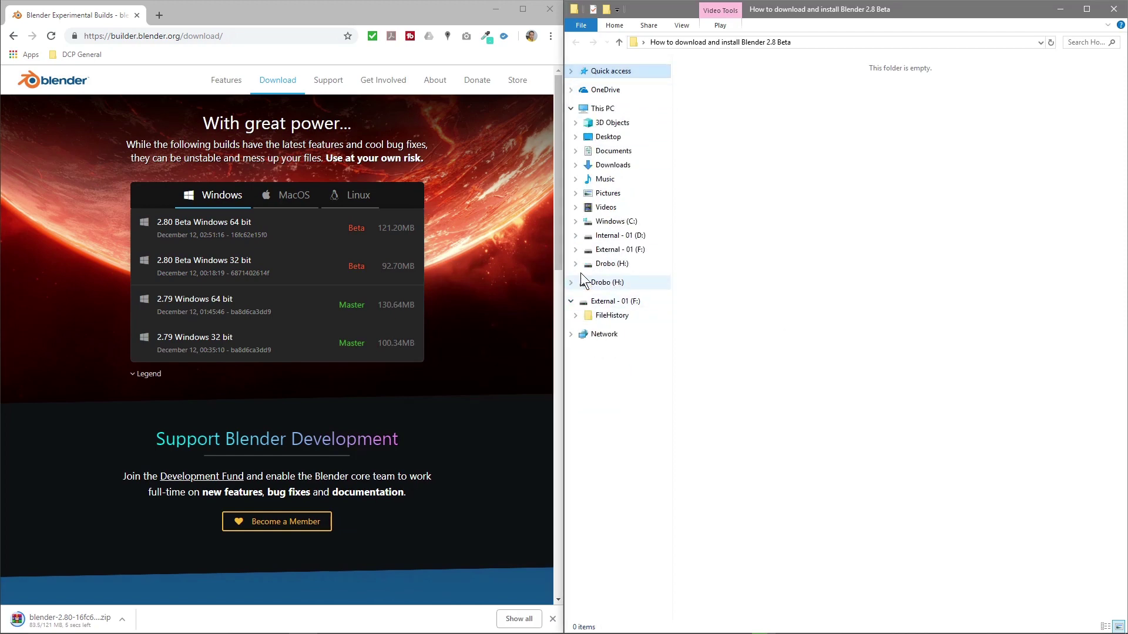
left_click(571, 108)
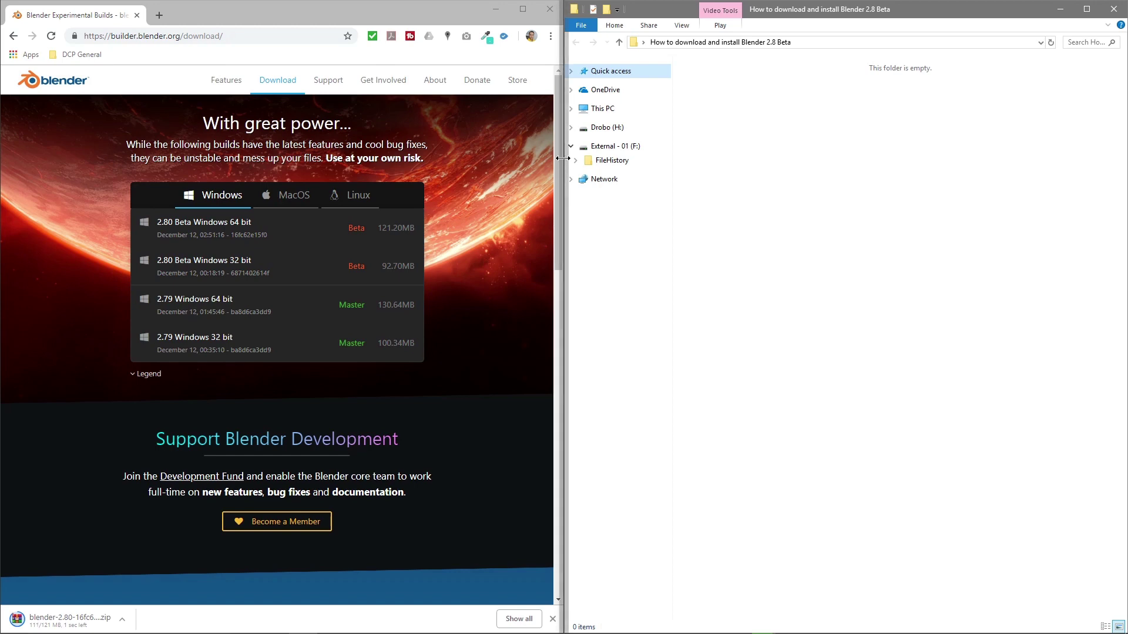
left_click(569, 147)
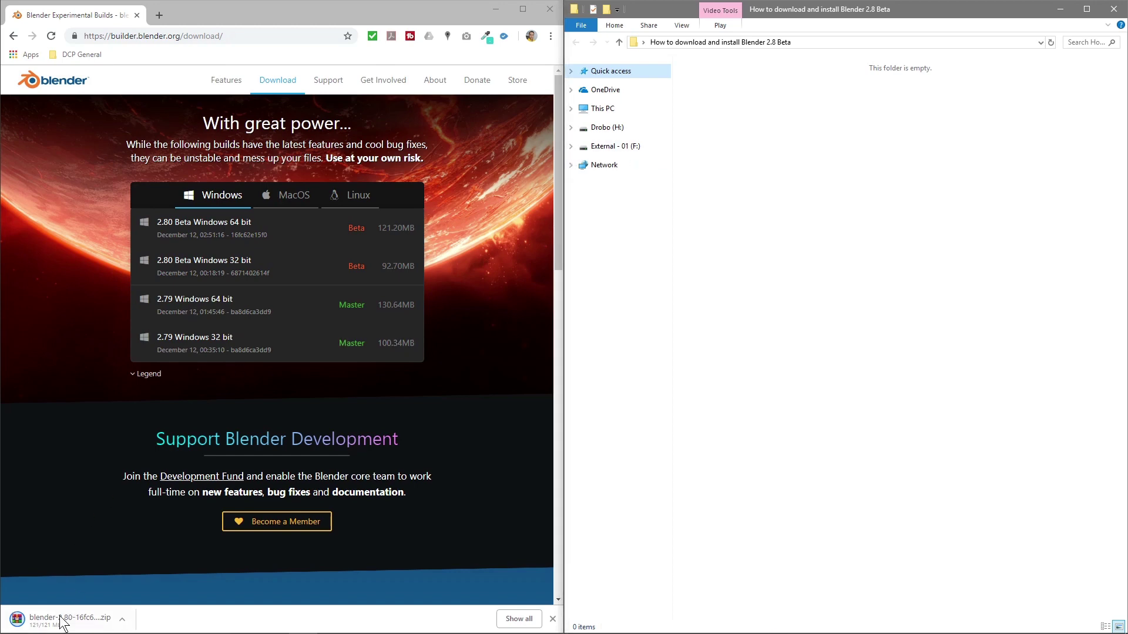
Step: Copy the downloaded Blender zip from the browser into the open folder and extract it in place
left_click_drag(63, 623, 579, 484)
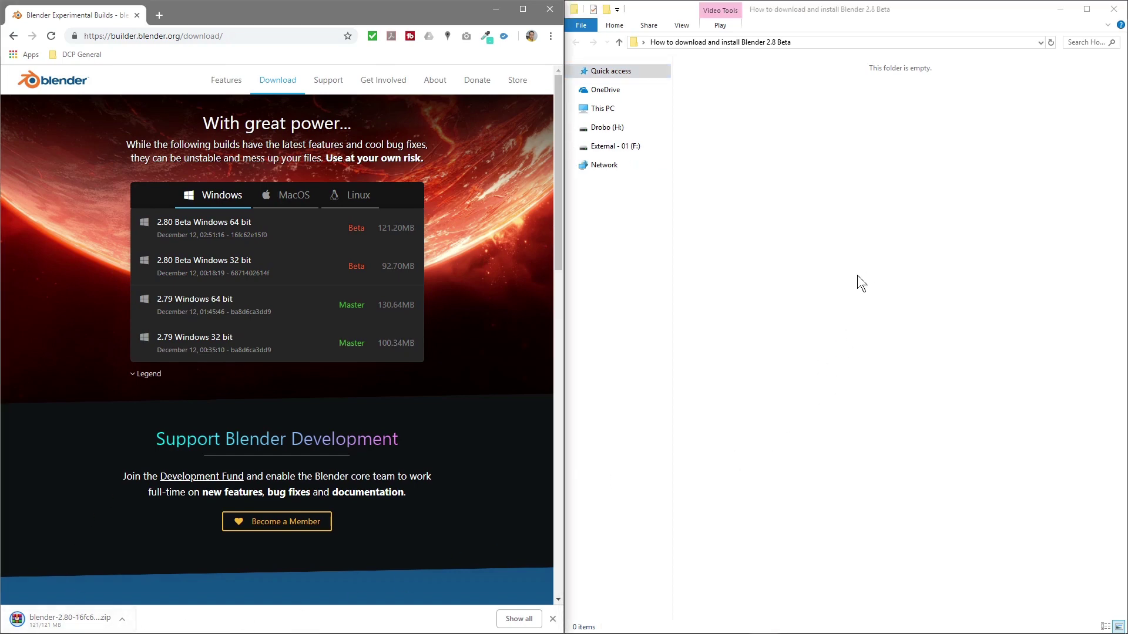
left_click_drag(864, 280, 875, 245)
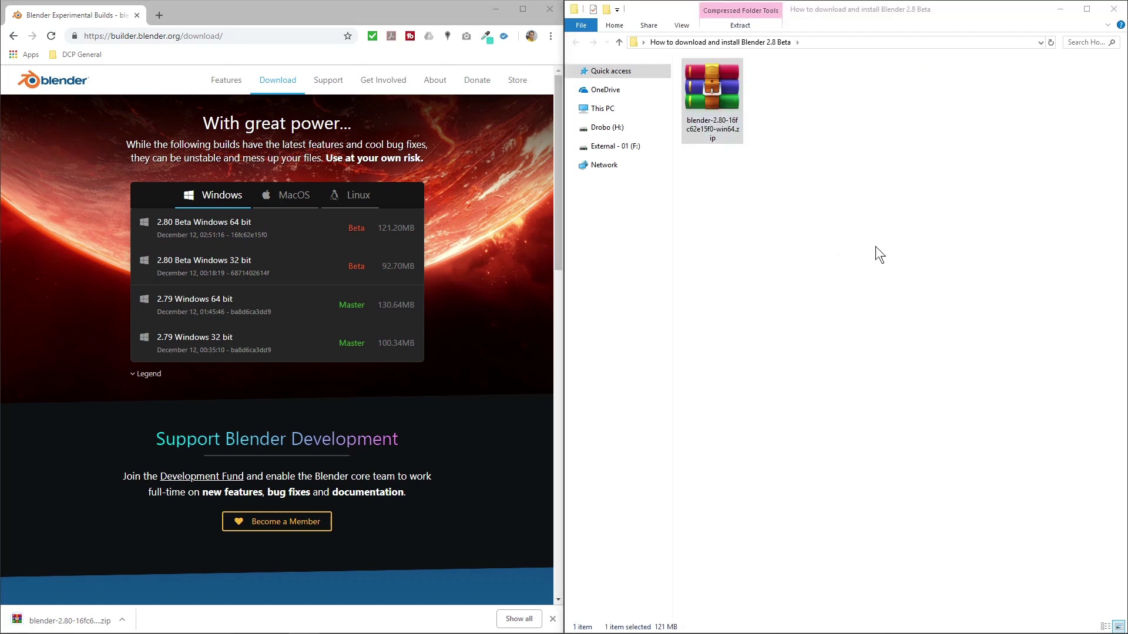
right_click(727, 87)
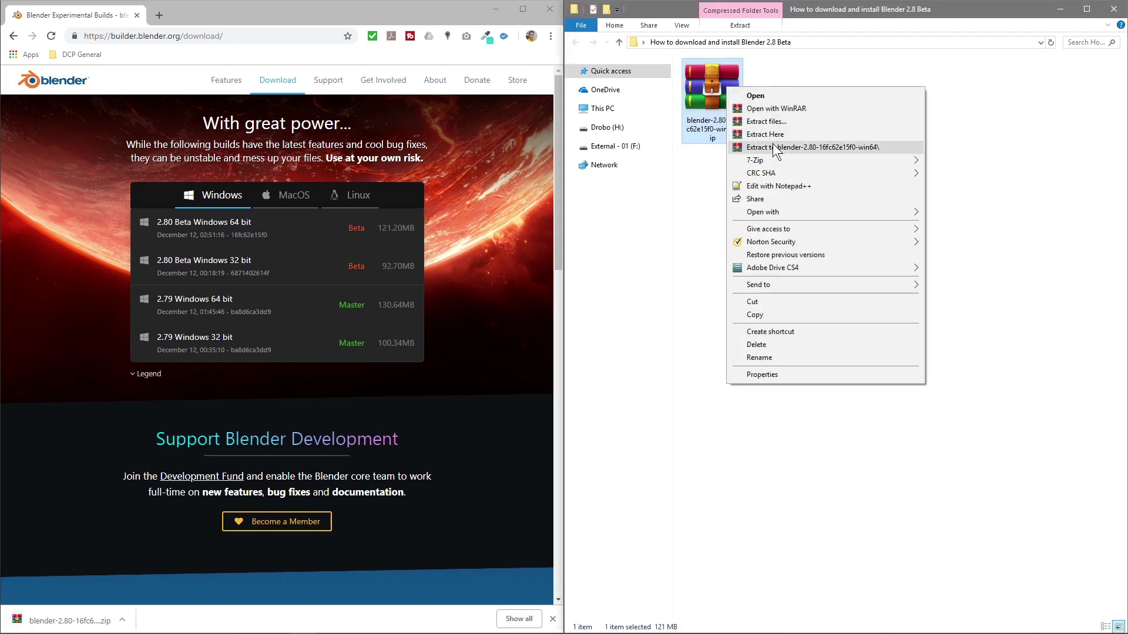
mouse_move(782, 159)
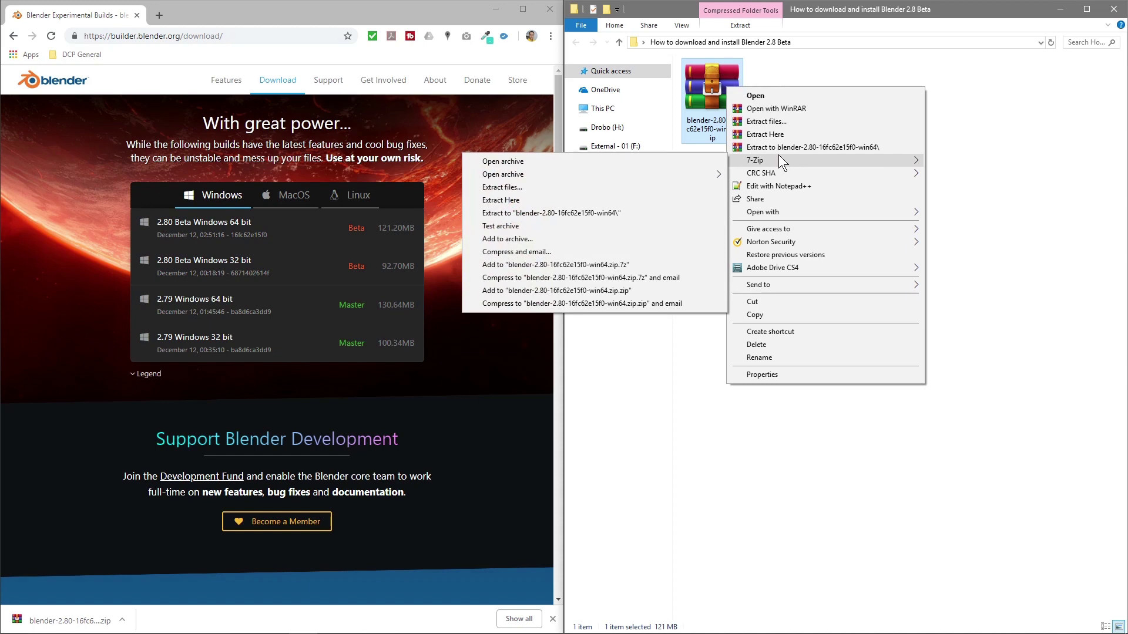
left_click(766, 134)
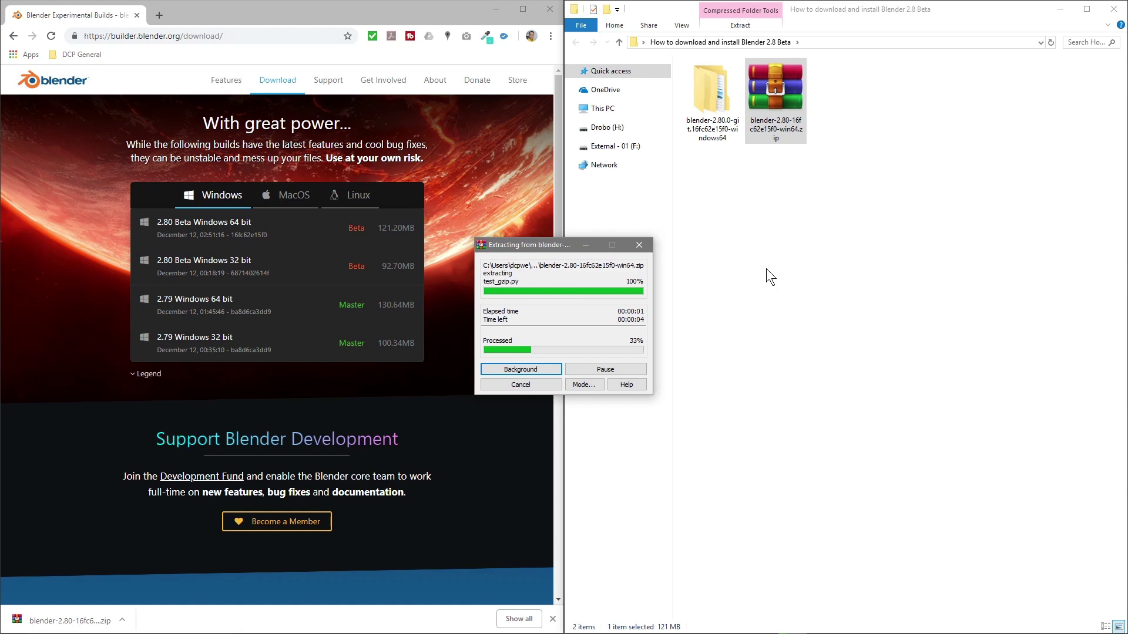
Step: Close the browser and delete the blender-2.80-16fc62e15f0-win64.zip archive from the folder
left_click(551, 9)
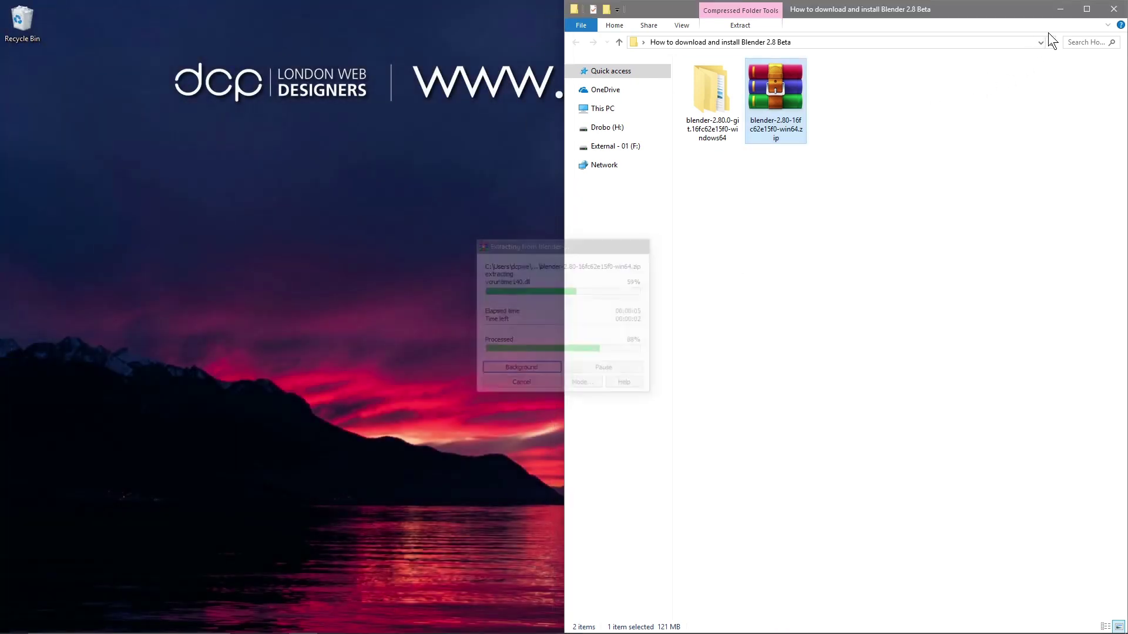
left_click(706, 98)
left_click(778, 101)
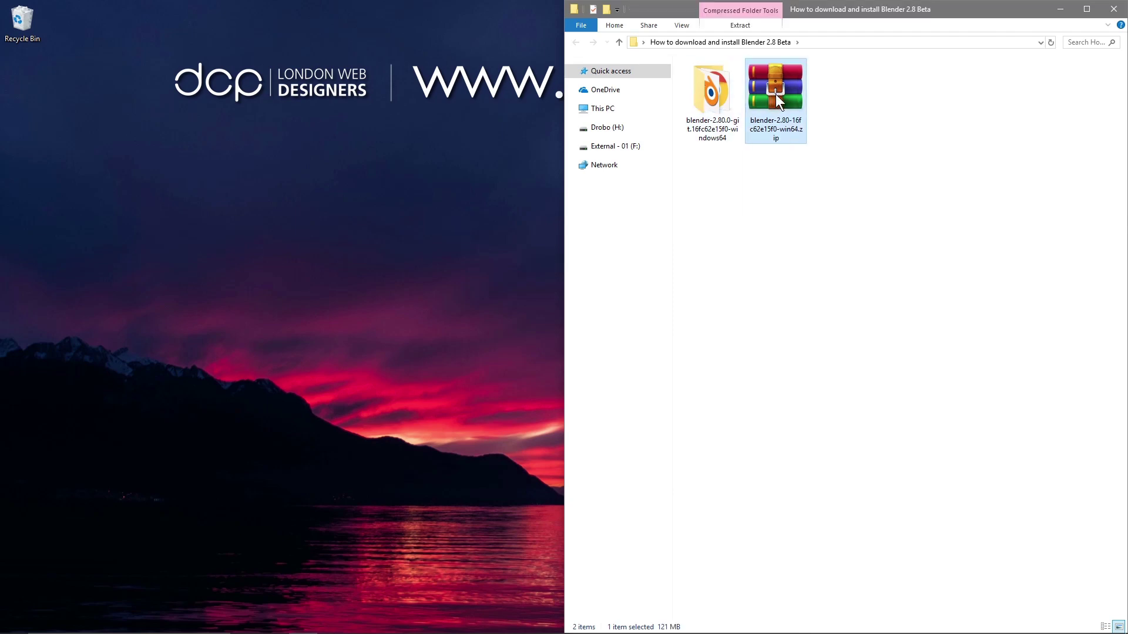
key("Delete")
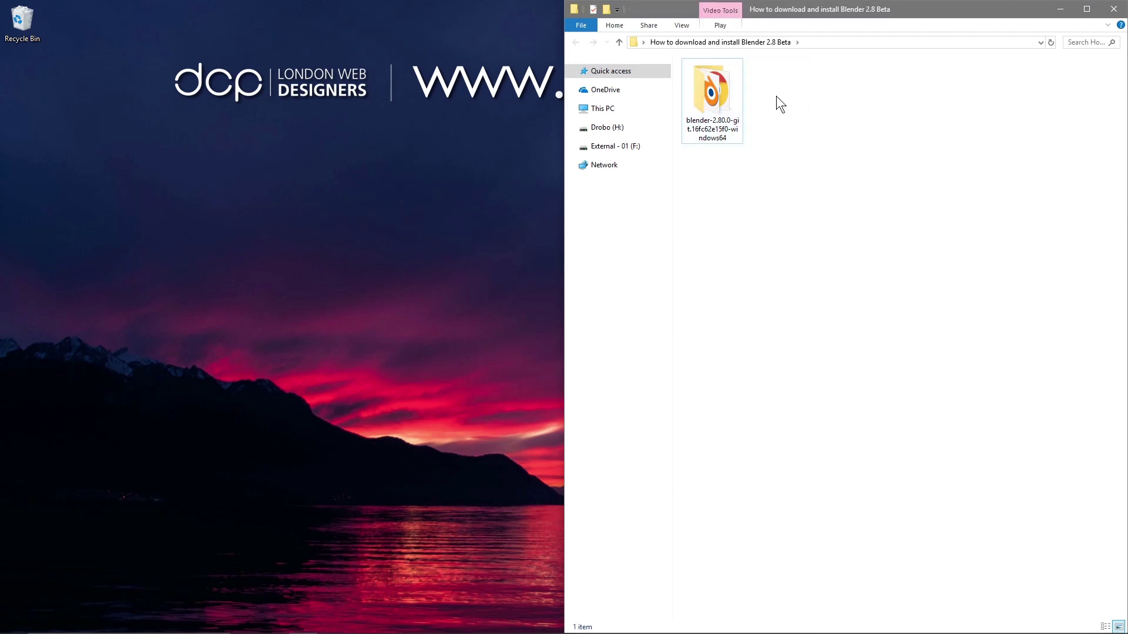
Step: Launch Blender from the extracted blender-2.80.0 folder and start a new General file
double_click(717, 97)
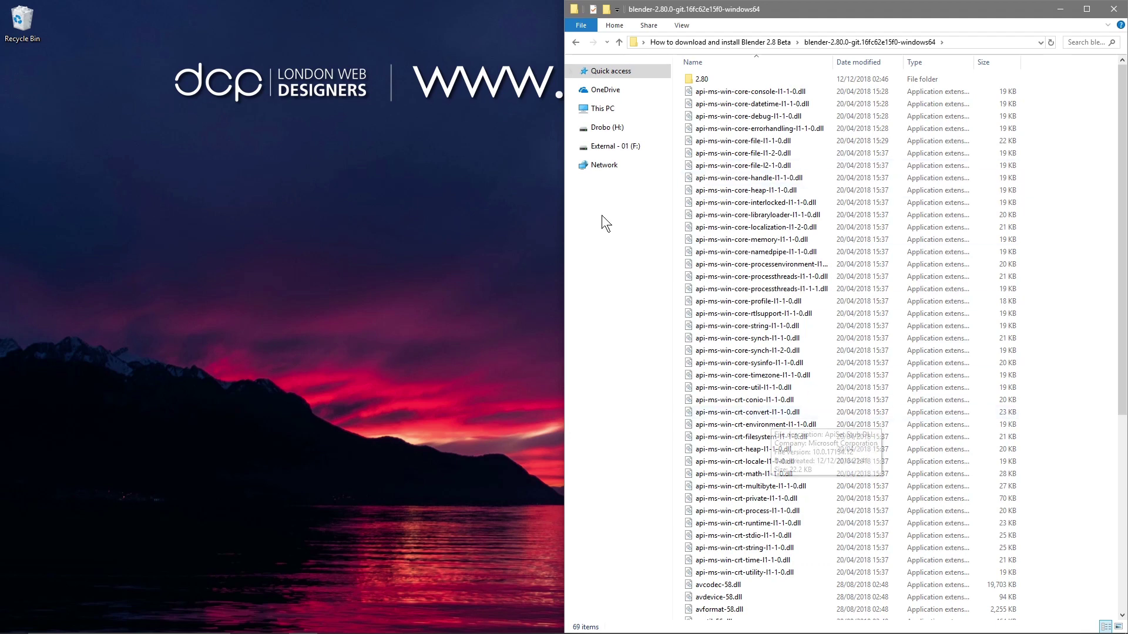
scroll(785, 428, "down", 8)
left_click(728, 329)
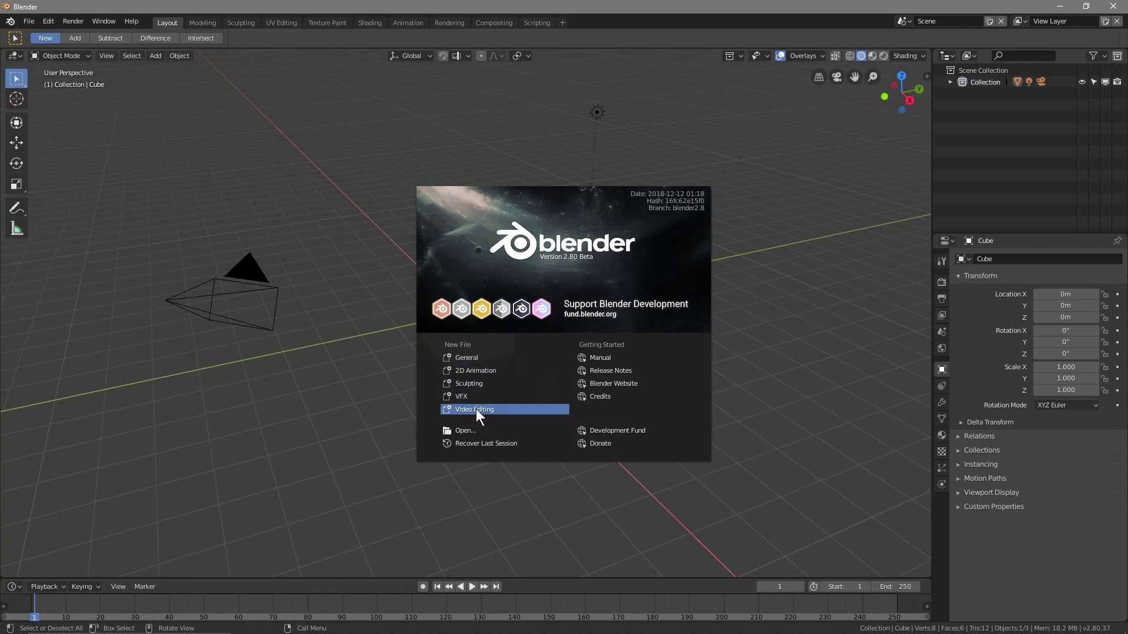
left_click(466, 357)
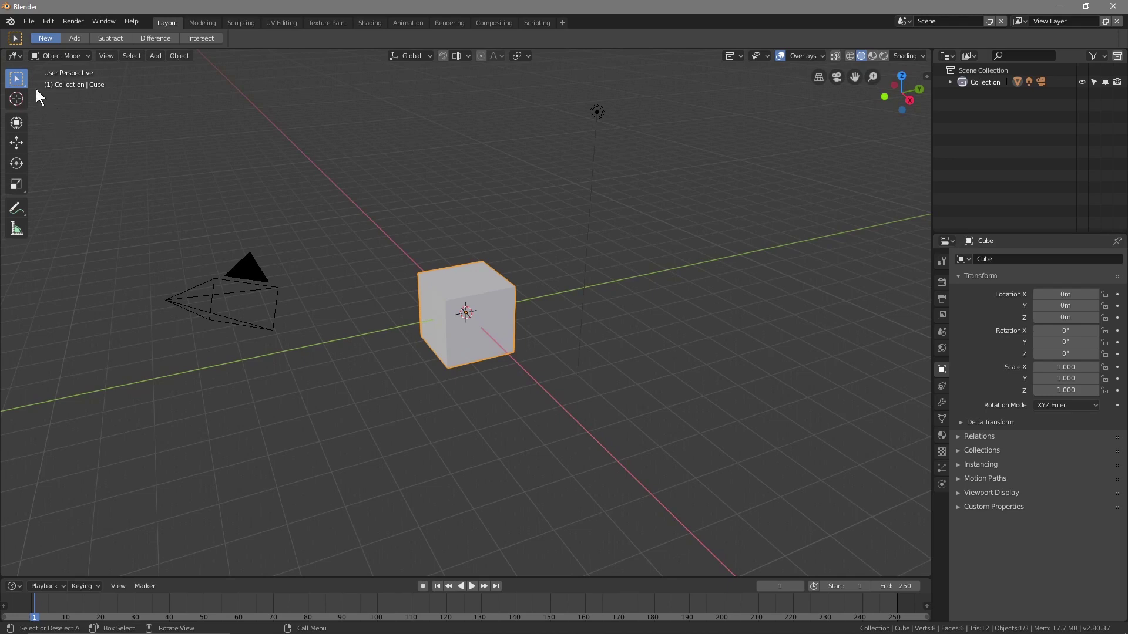
middle_click_drag(372, 405, 324, 423)
scroll(357, 432, "down", 4)
scroll(357, 435, "up", 3)
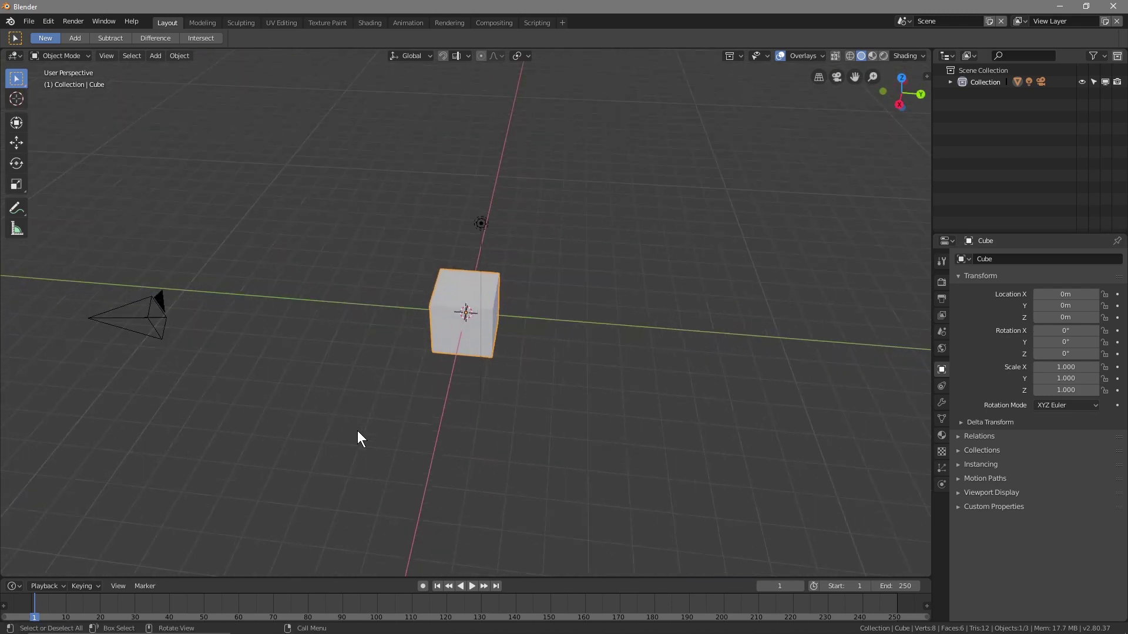
Step: Show the scene's render settings and delete the default cube
middle_click_drag(315, 421, 363, 419)
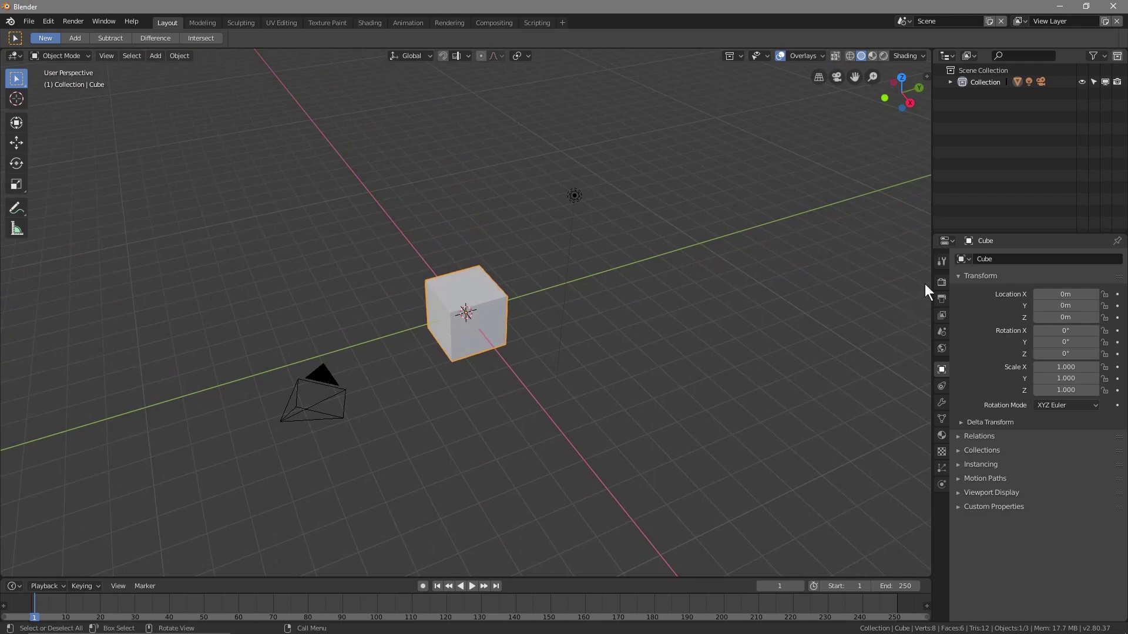
left_click(941, 282)
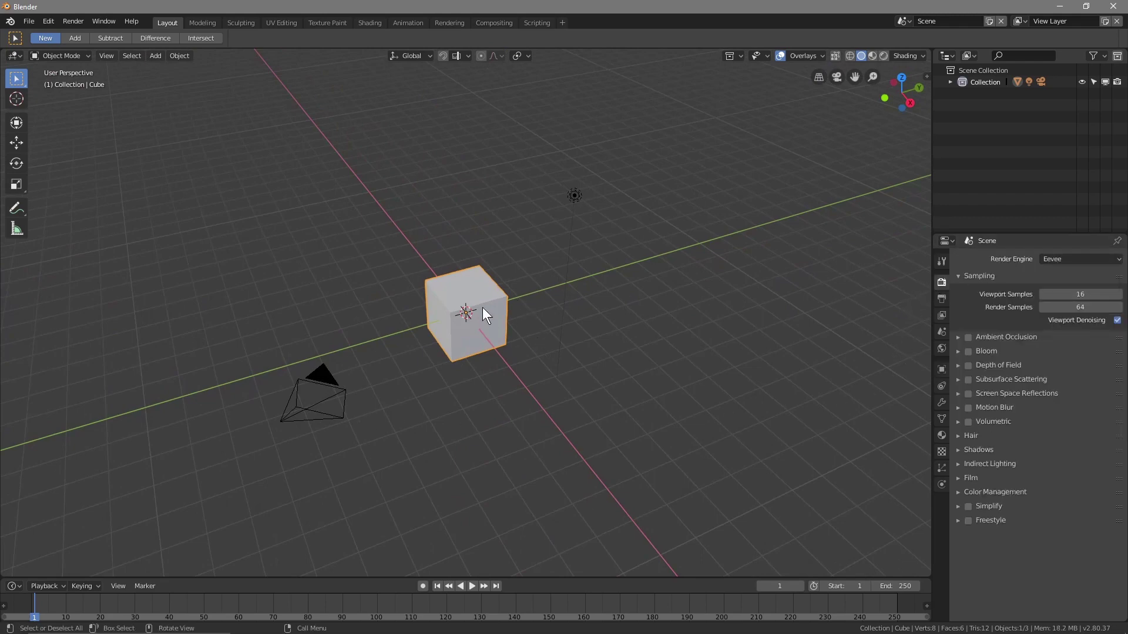
key("Delete")
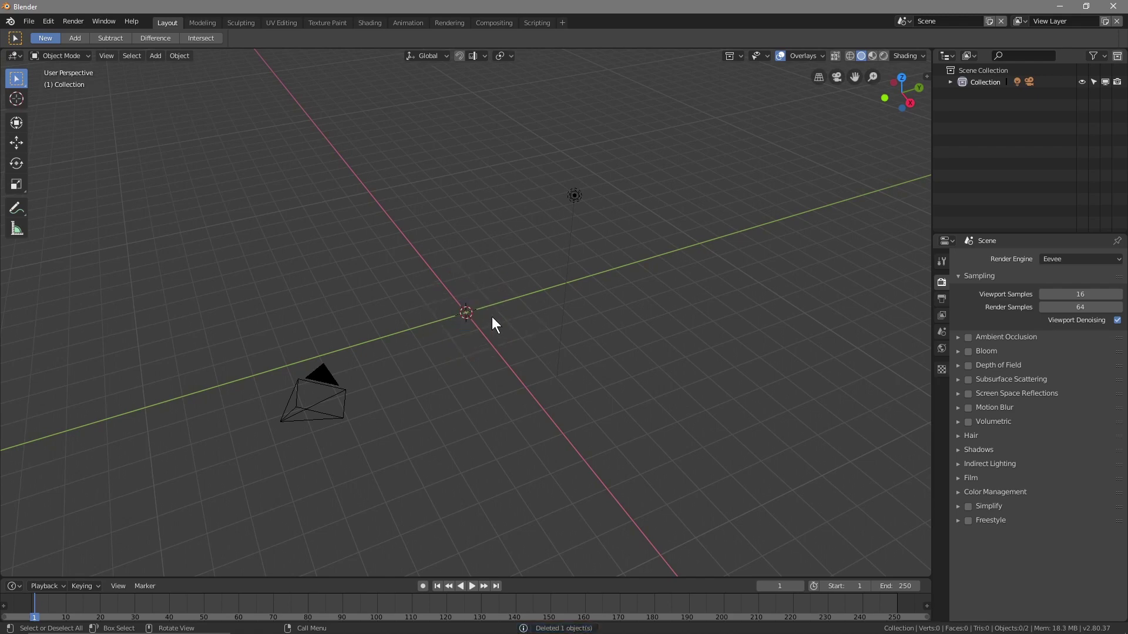
Step: Add a mesh plane at the origin, scale it up into a large floor and deselect it
key("shift+a")
mouse_move(495, 320)
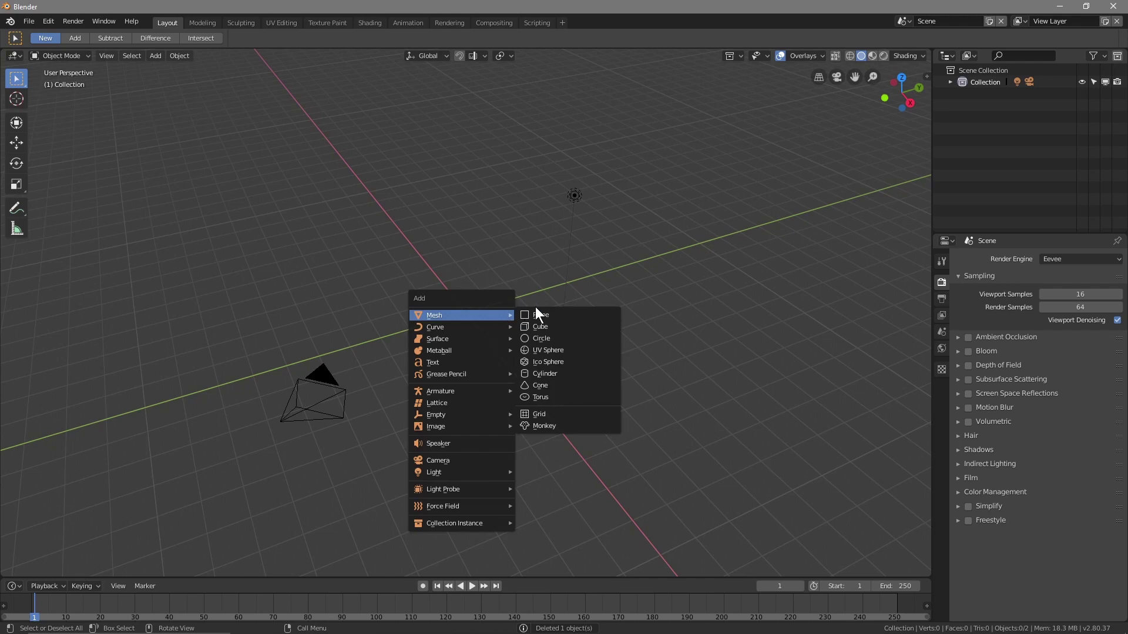
left_click(550, 320)
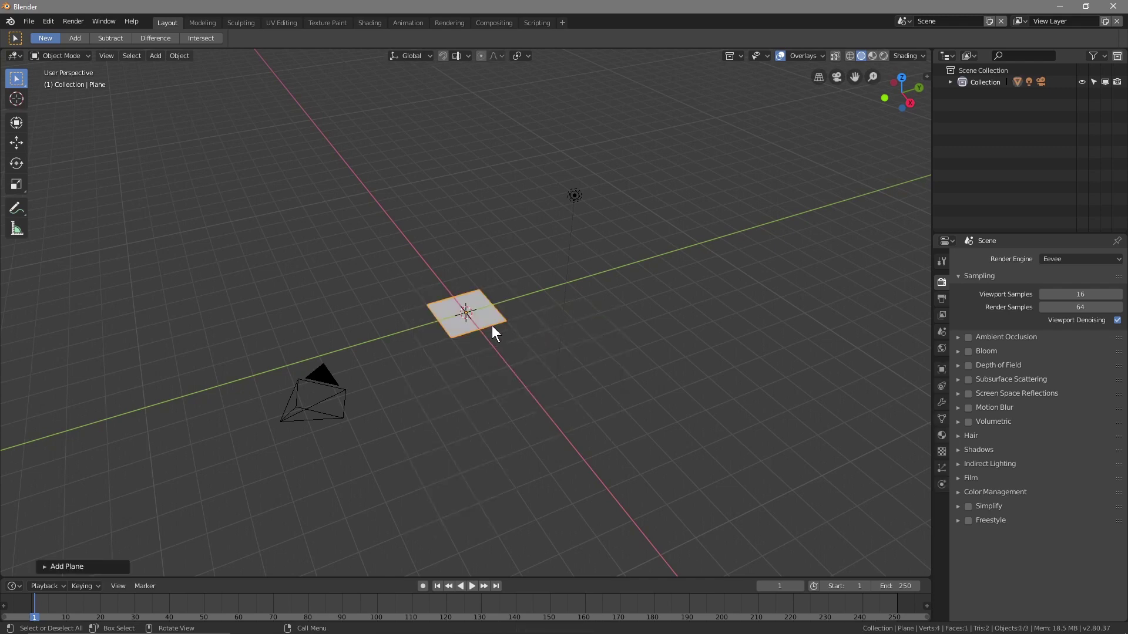
key("s")
left_click(720, 529)
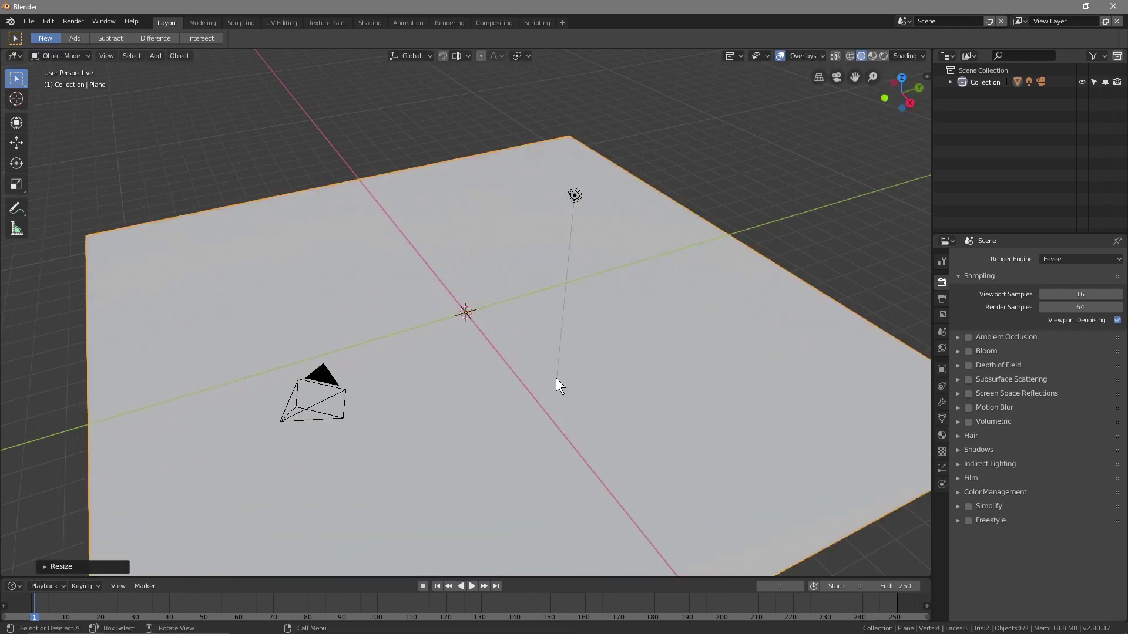
left_click(774, 207)
Step: Add a UV sphere at the origin and raise it along the Z axis so it clears the floor plane
key("shift+a")
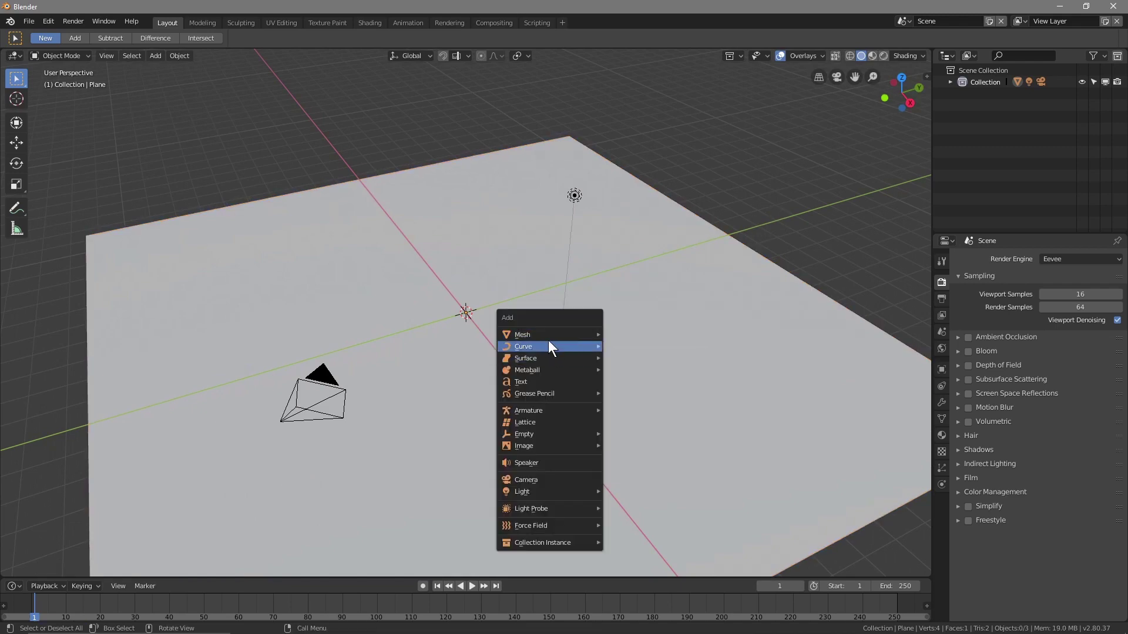
mouse_move(588, 335)
left_click(633, 370)
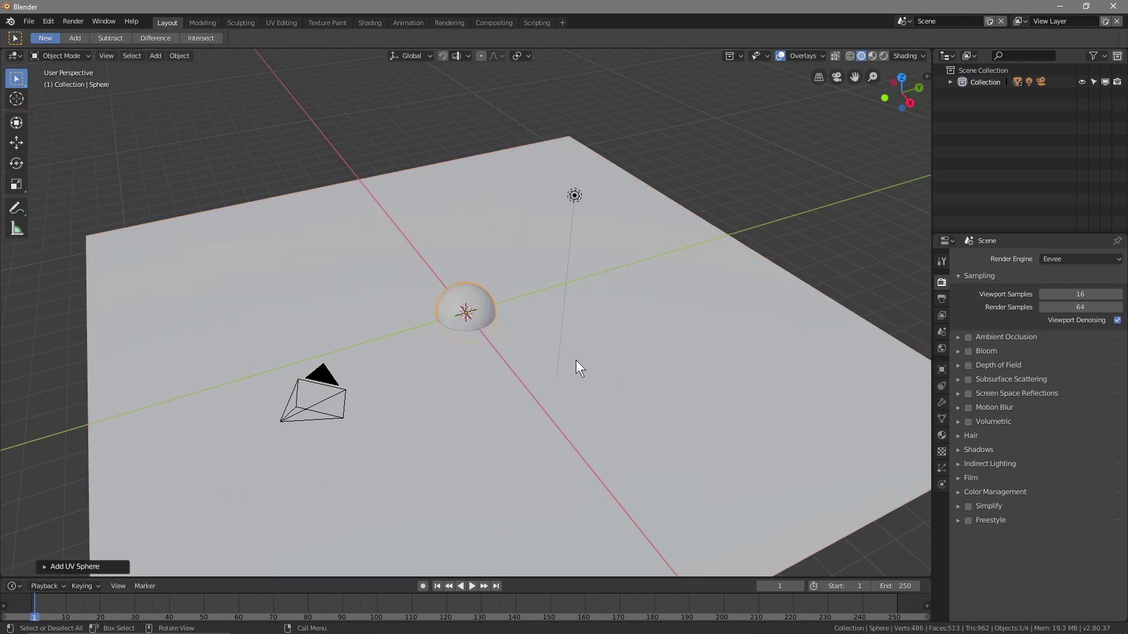
left_click(16, 142)
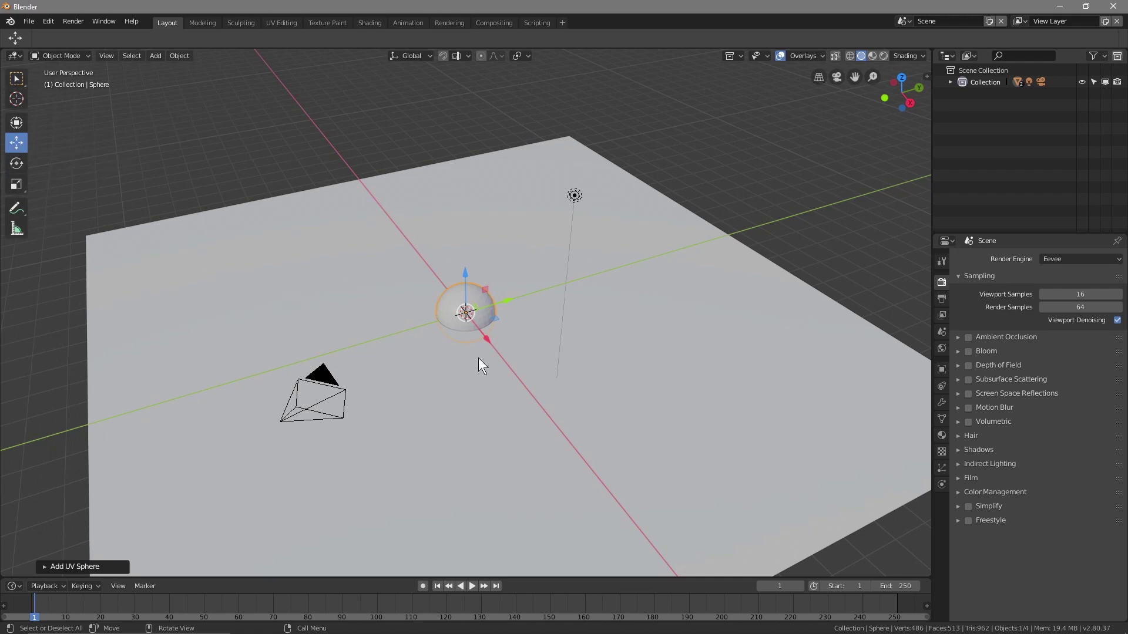
left_click_drag(464, 274, 463, 238)
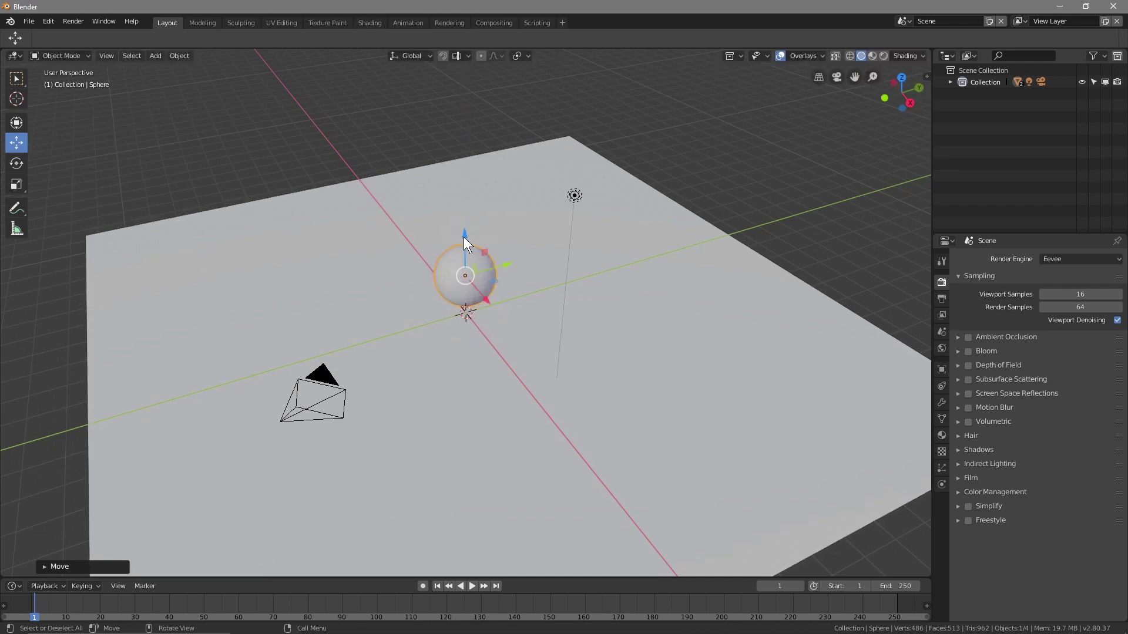
Step: Move the light closer to the sphere and set the viewport shading to Rendered
left_click(573, 195)
left_click_drag(573, 196, 516, 181)
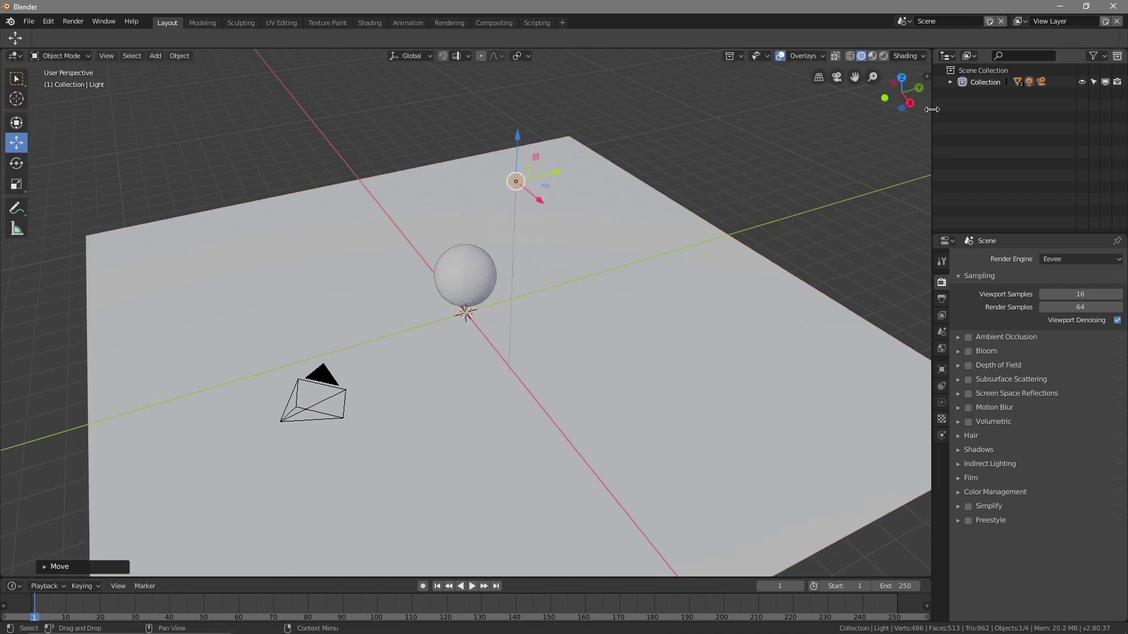
left_click(883, 57)
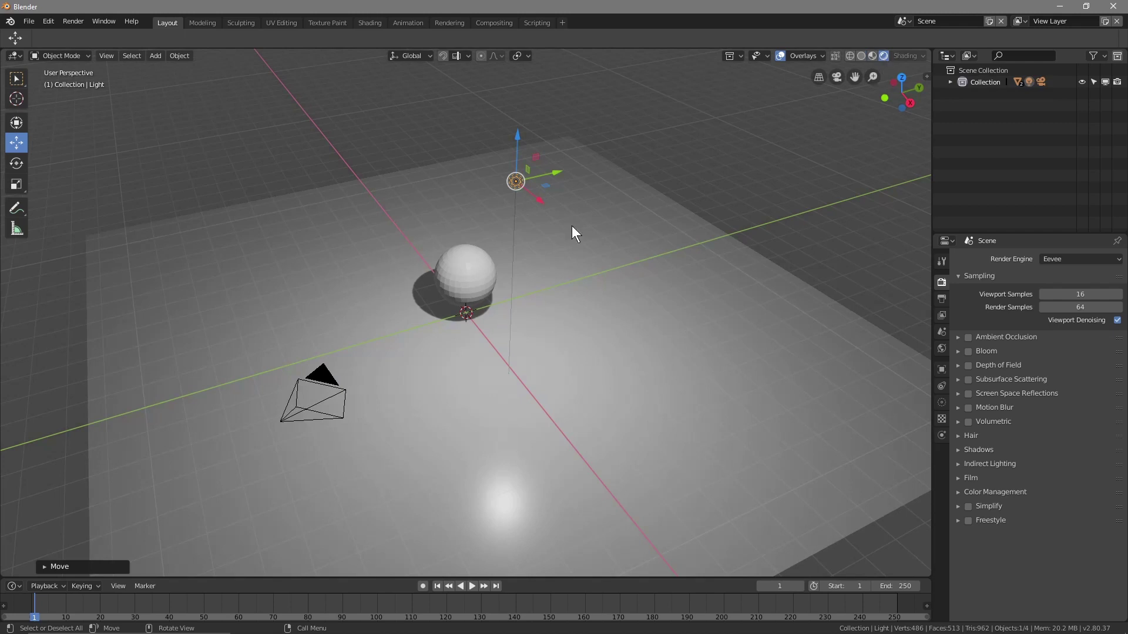
Step: Move the light along the X axis until it is roughly above the sphere
middle_click_drag(379, 308, 445, 322)
left_click_drag(583, 175, 487, 134)
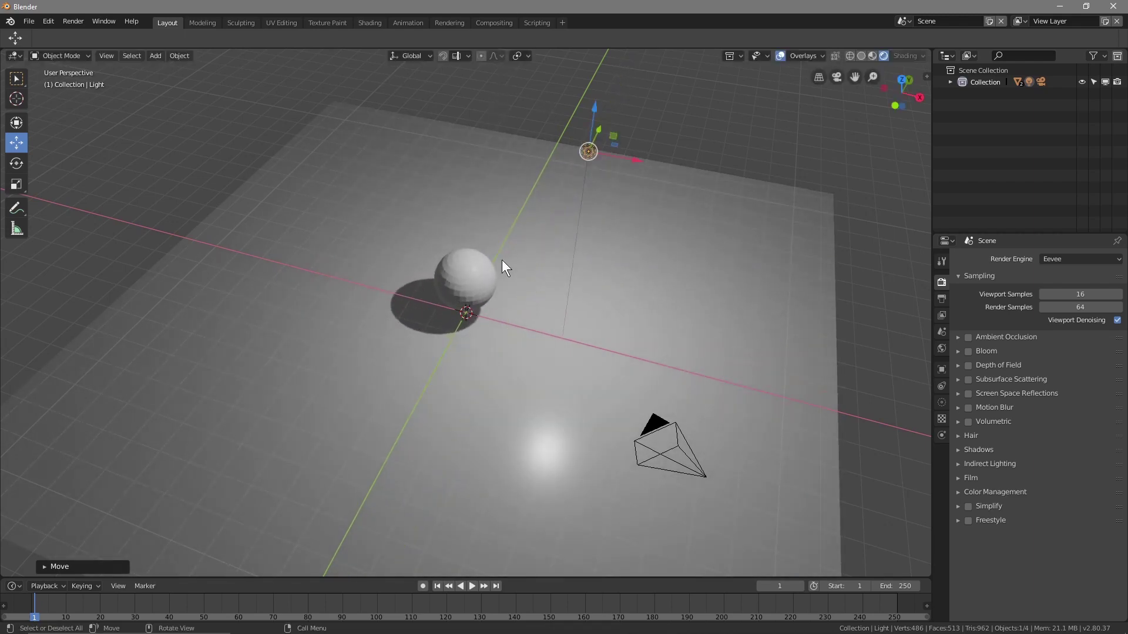
left_click_drag(598, 157, 519, 209)
Step: Change the render engine to Cycles and move the light along the X axis past the sphere
left_click(1087, 260)
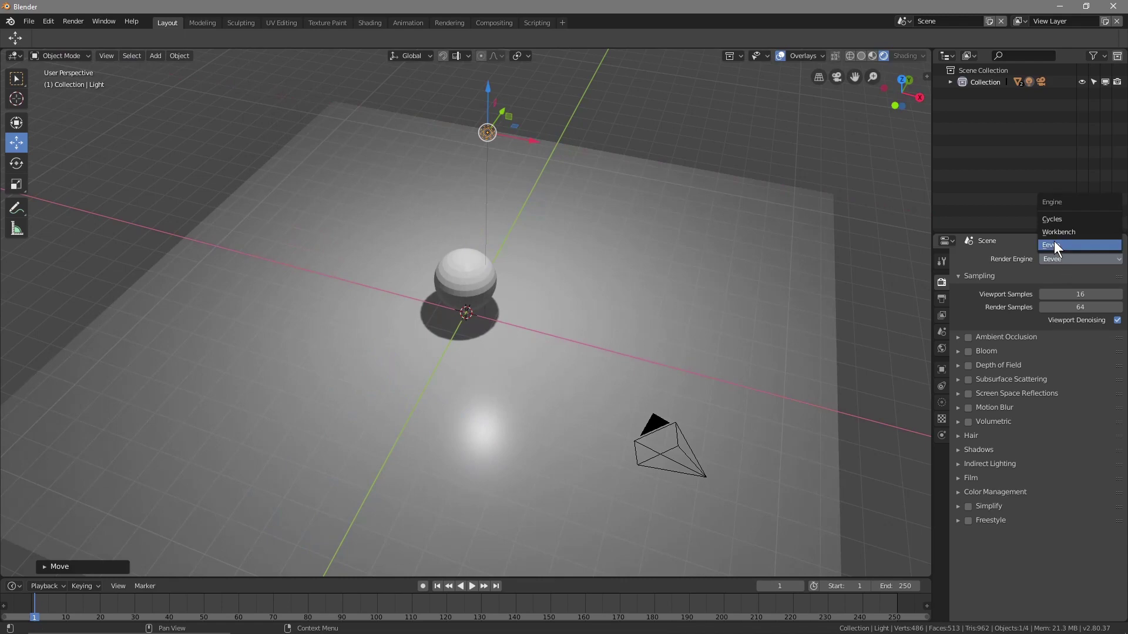
left_click(1056, 216)
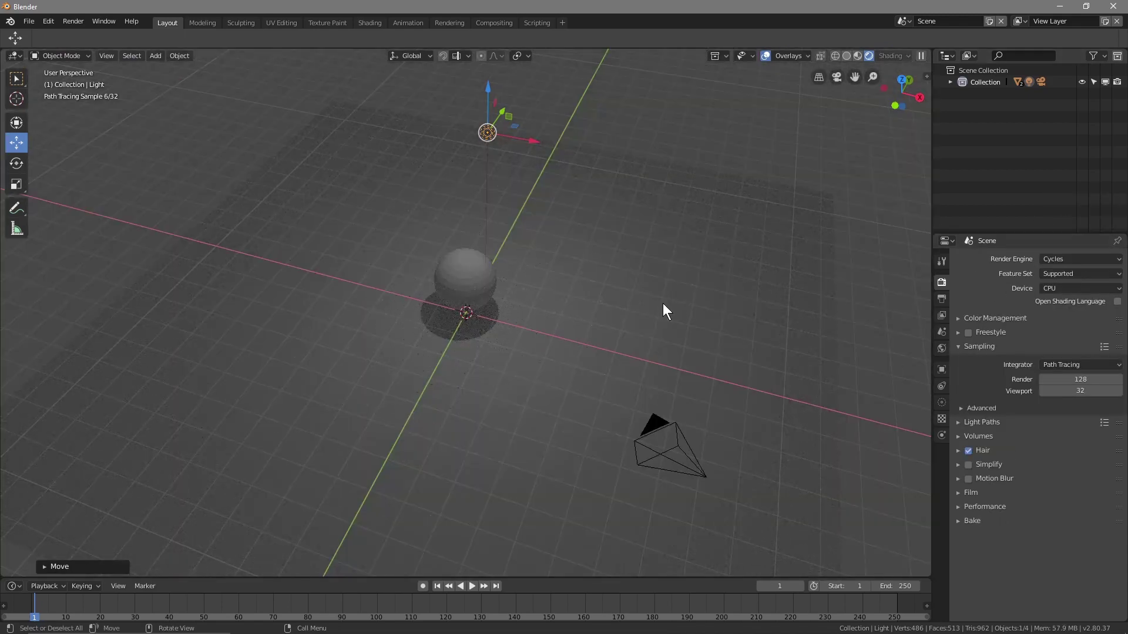
left_click_drag(536, 143, 412, 140)
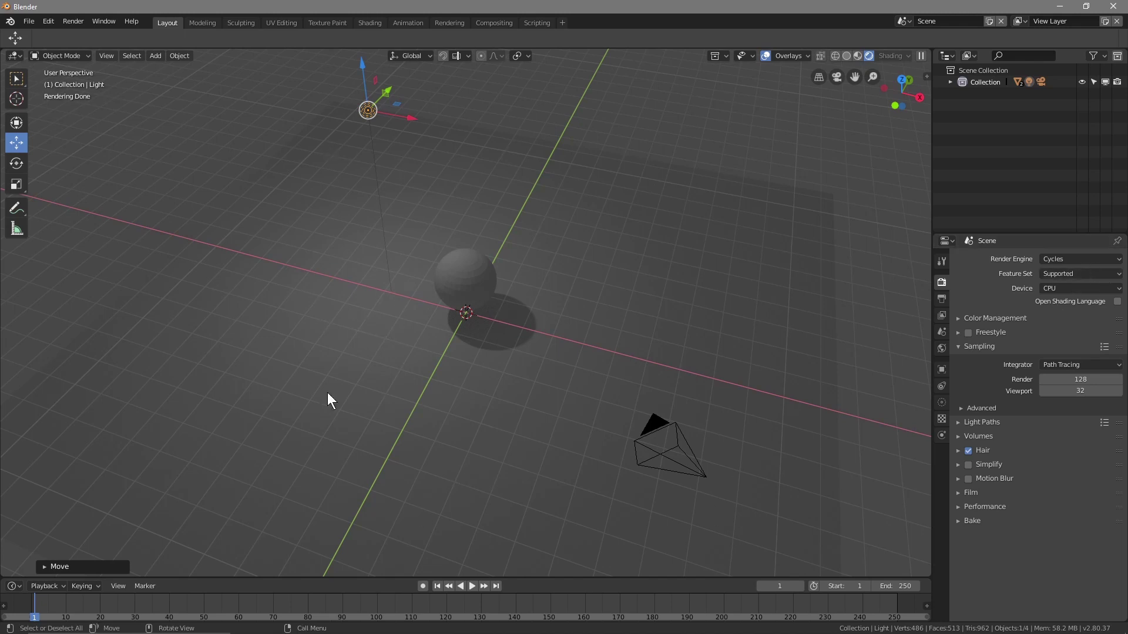
Step: Set the render engine back to Eevee and move the light farther away from the sphere along the X axis
left_click(1076, 259)
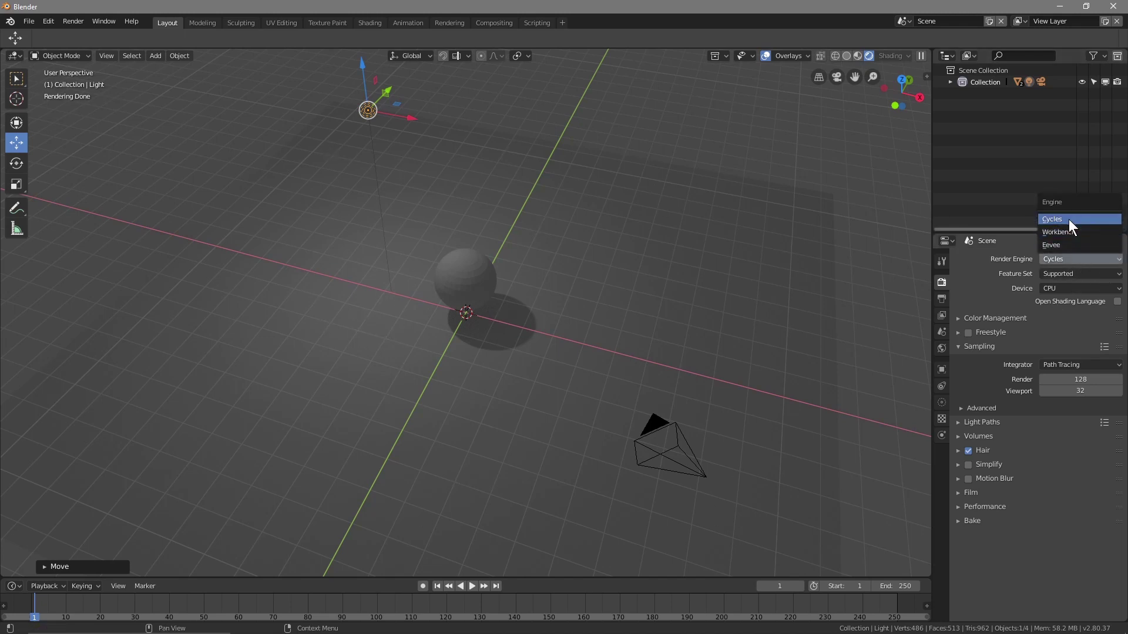
left_click(1068, 243)
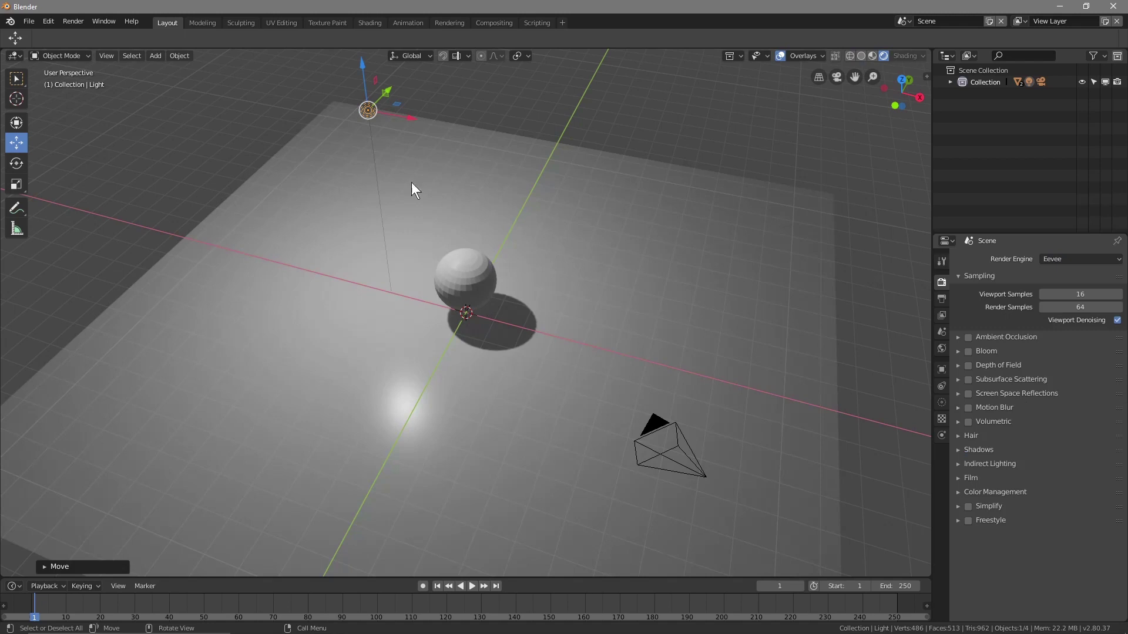
left_click_drag(410, 120, 336, 140)
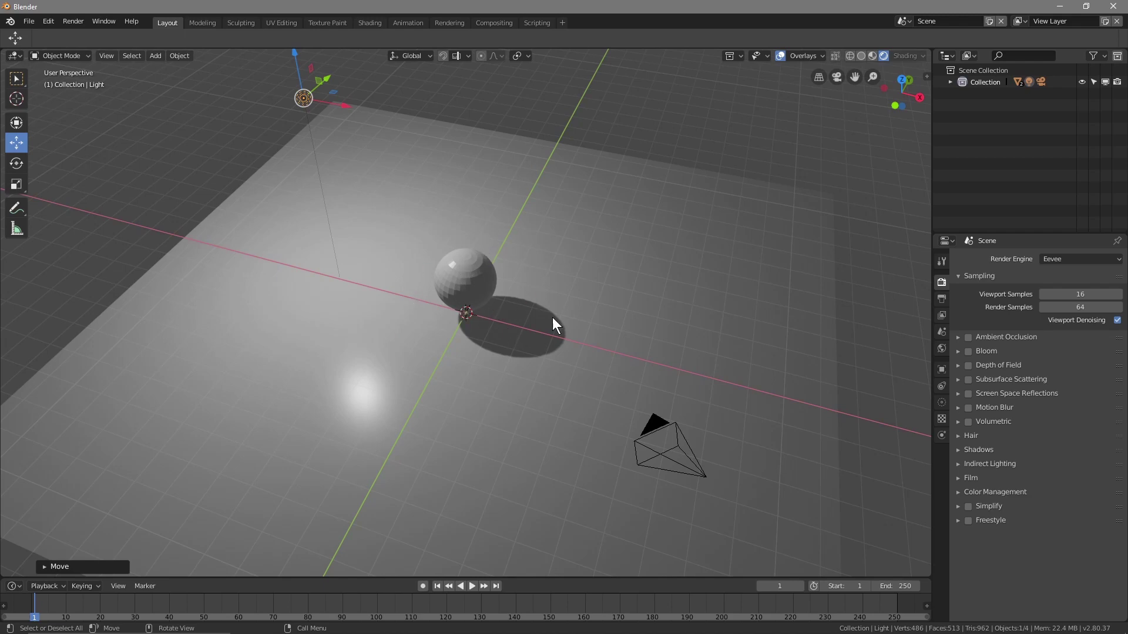
Step: Render the current frame through the camera and close the render window
key("F12")
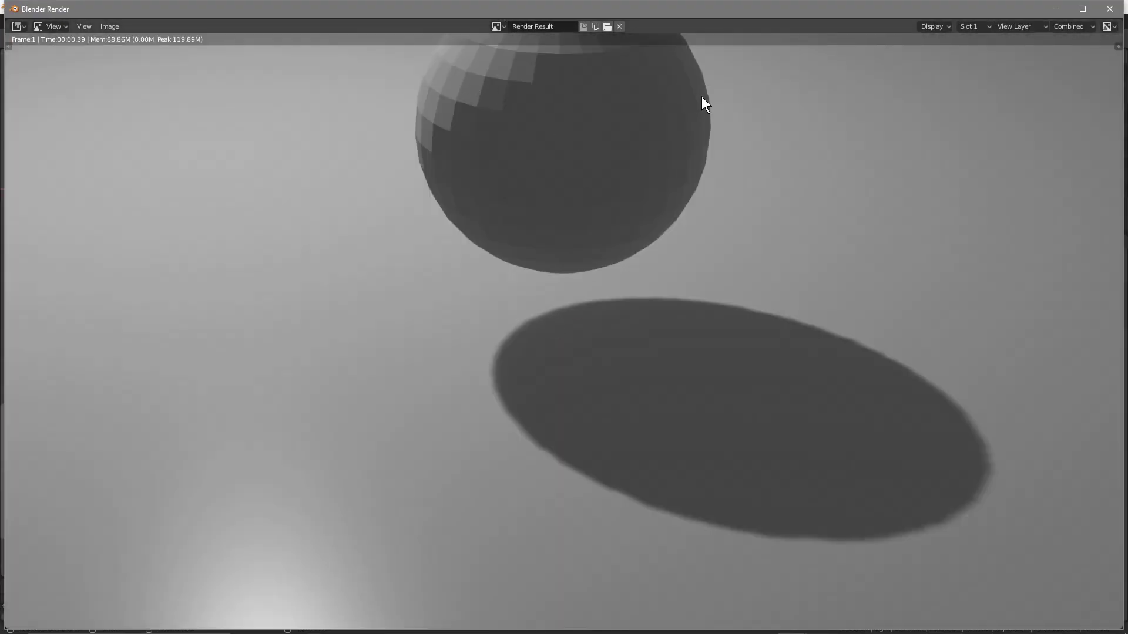
left_click(1110, 9)
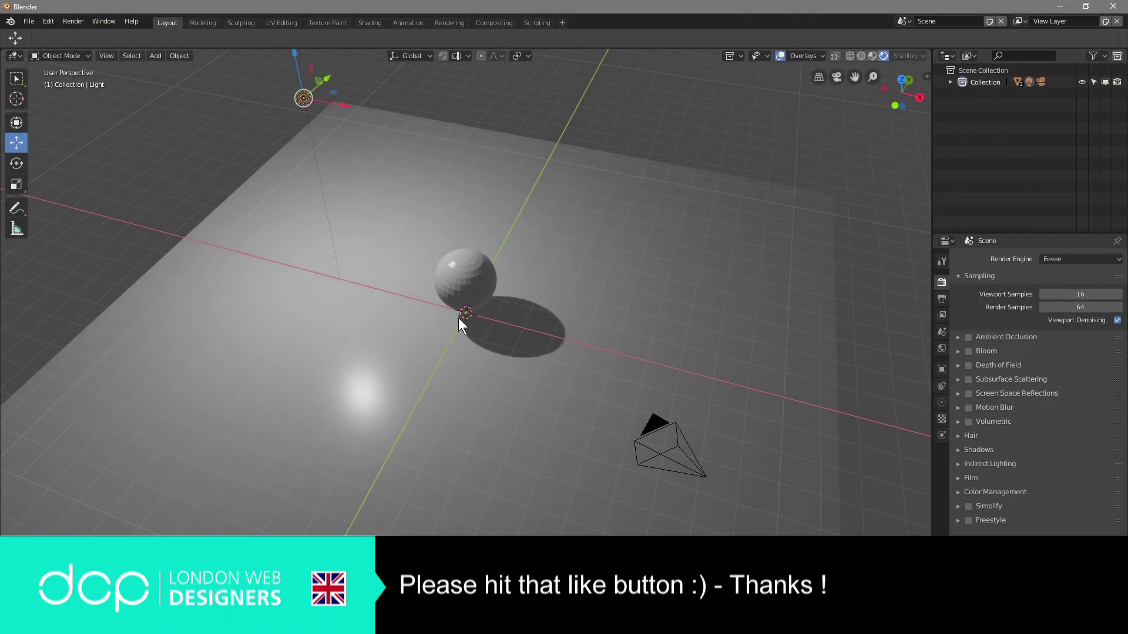
Step: Compare the wireframe, solid, LookDev and rendered viewport shading on the sphere and floor scene
middle_click_drag(452, 429, 14, 416)
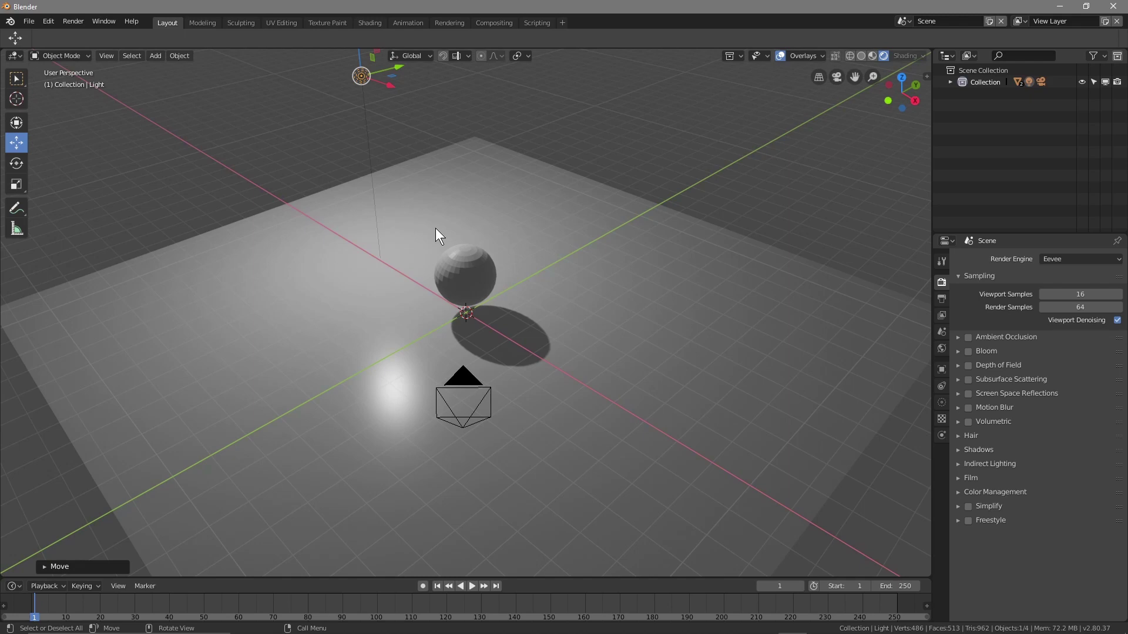
scroll(435, 228, "down", 1)
scroll(435, 231, "up", 2)
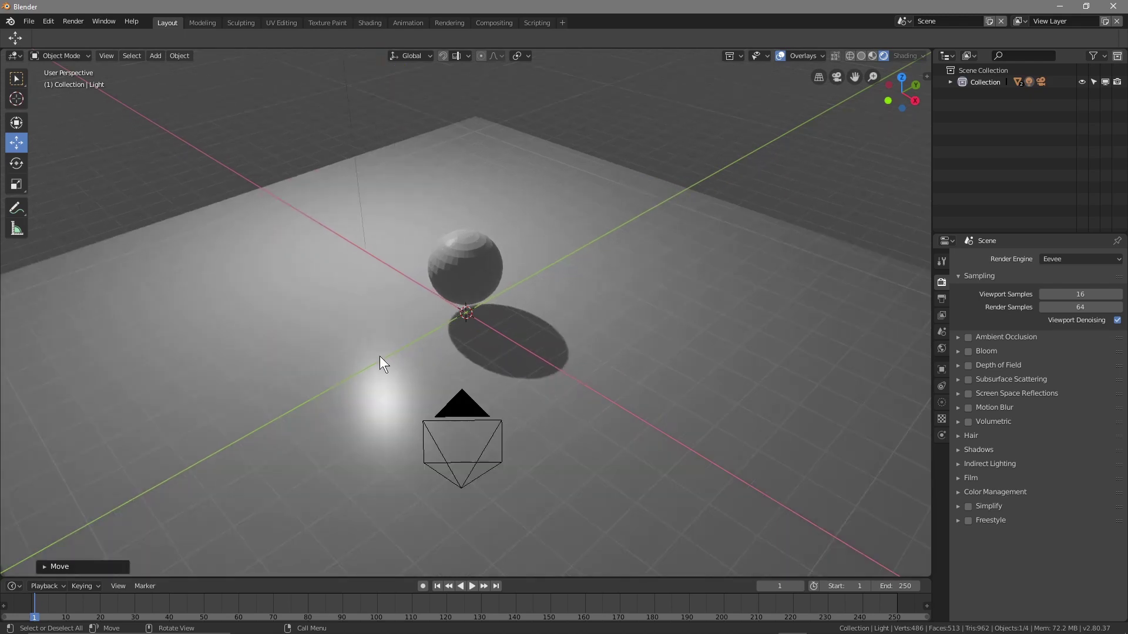
middle_click_drag(285, 379, 588, 377)
scroll(561, 417, "down", 5)
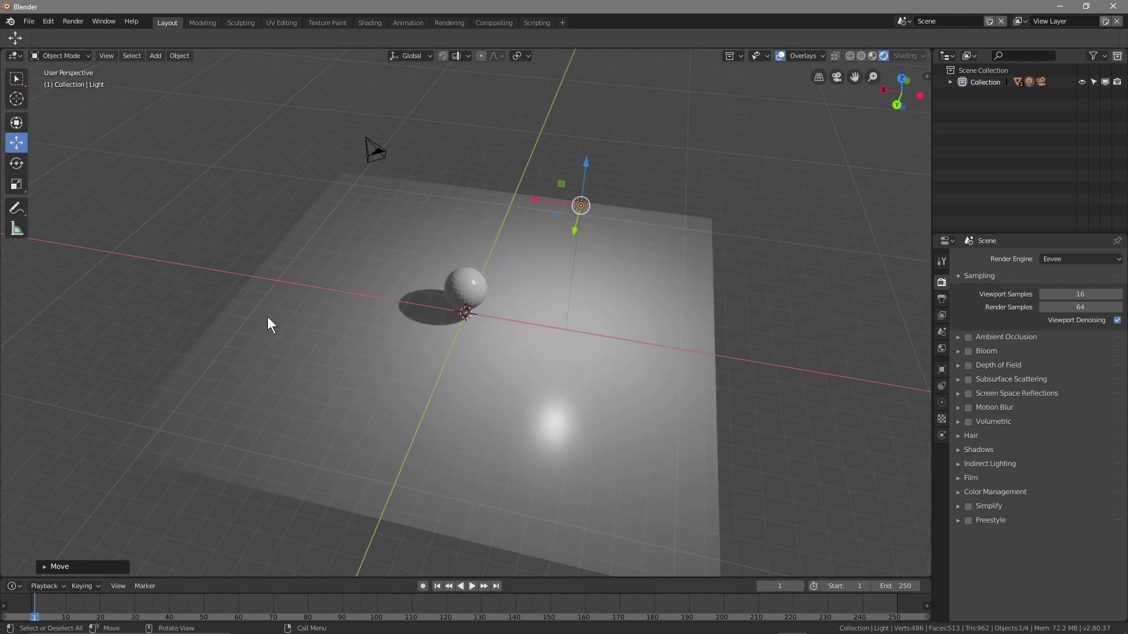
middle_click_drag(472, 361, 532, 338)
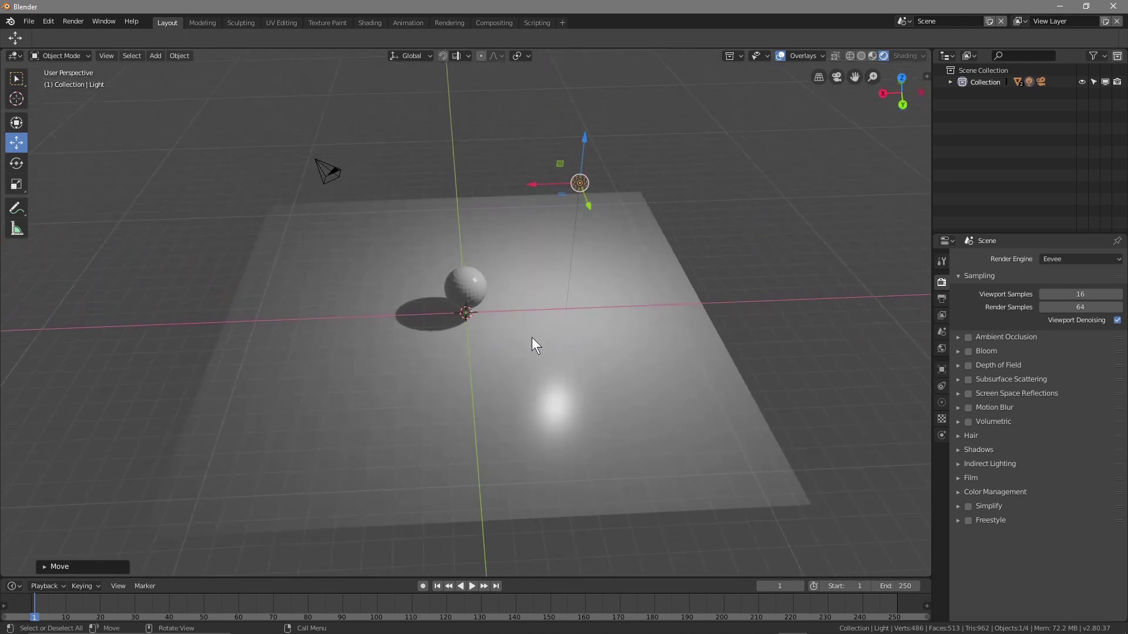
left_click(850, 56)
left_click(860, 56)
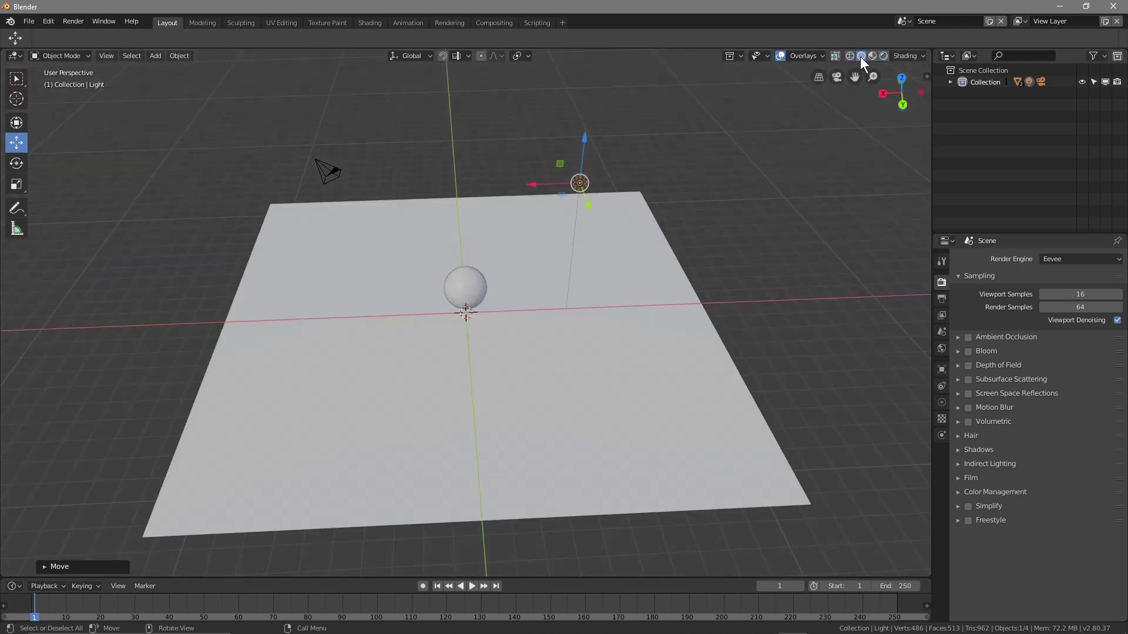
left_click(871, 56)
left_click(884, 55)
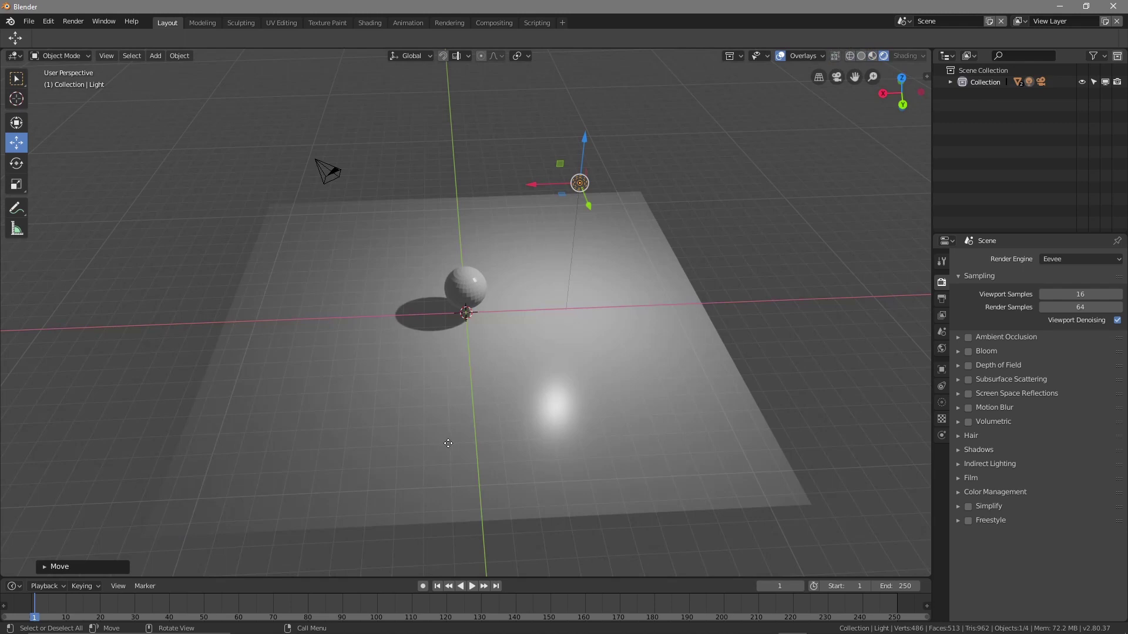
Step: Move the light back along the X axis until it is directly above the sphere
middle_click_drag(565, 416, 499, 400)
scroll(499, 400, "up", 5)
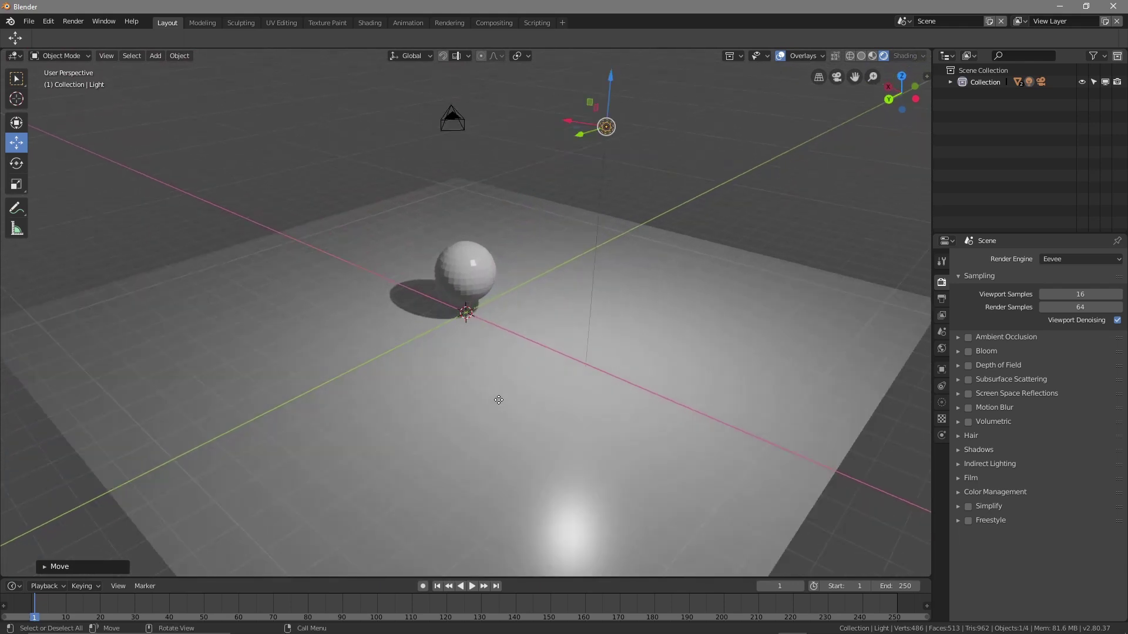
middle_click_drag(400, 389, 574, 240)
scroll(477, 418, "down", 3)
scroll(478, 418, "down", 2)
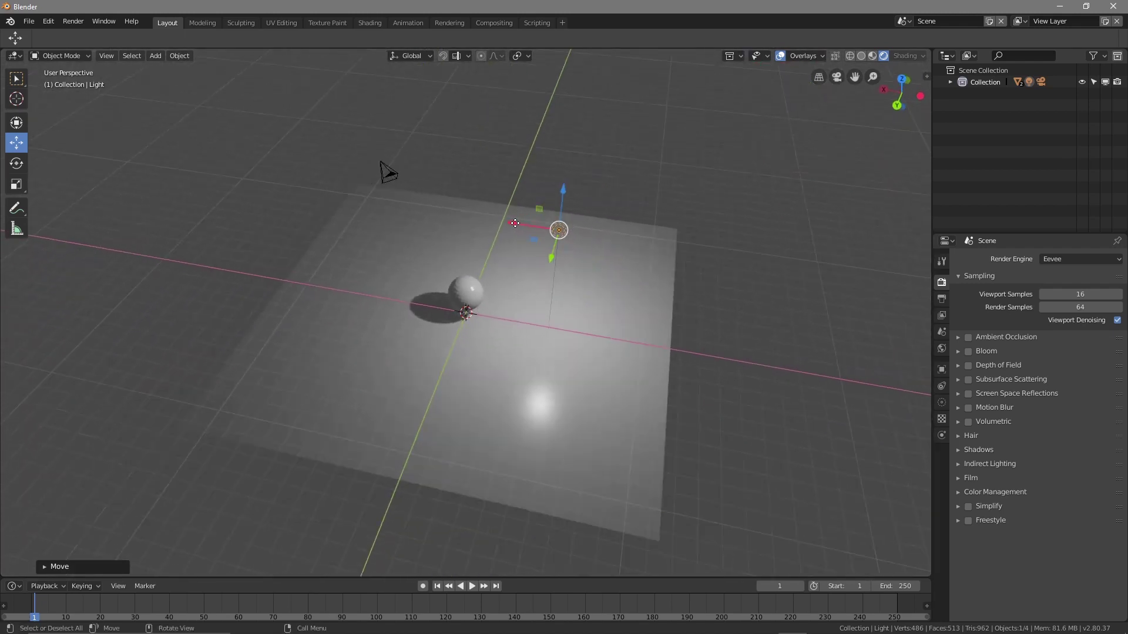
left_click_drag(514, 223, 382, 244)
middle_click_drag(369, 370, 525, 319)
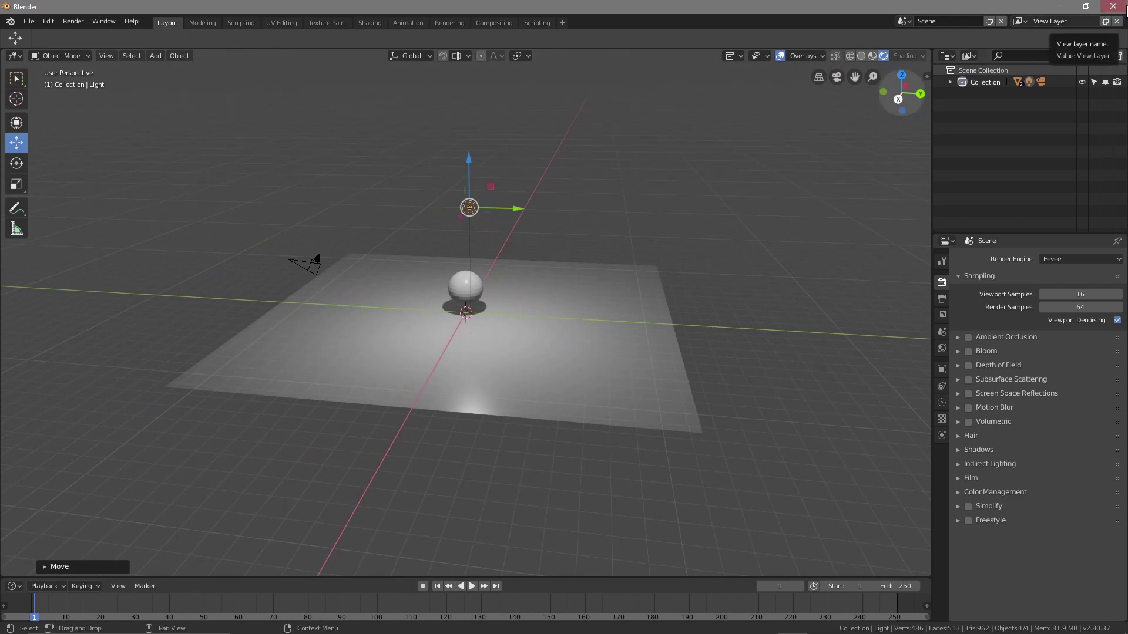
Step: Close Blender without saving the scene and create a shortcut to blender.exe on the desktop
left_click(1112, 6)
left_click(564, 370)
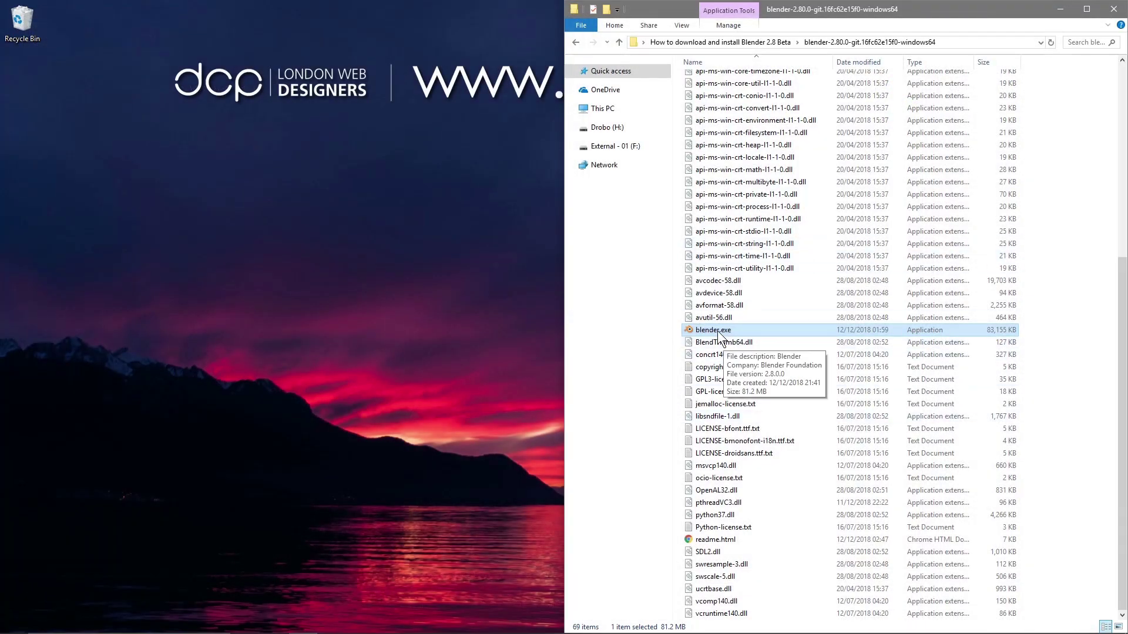
right_click_drag(717, 331, 268, 343)
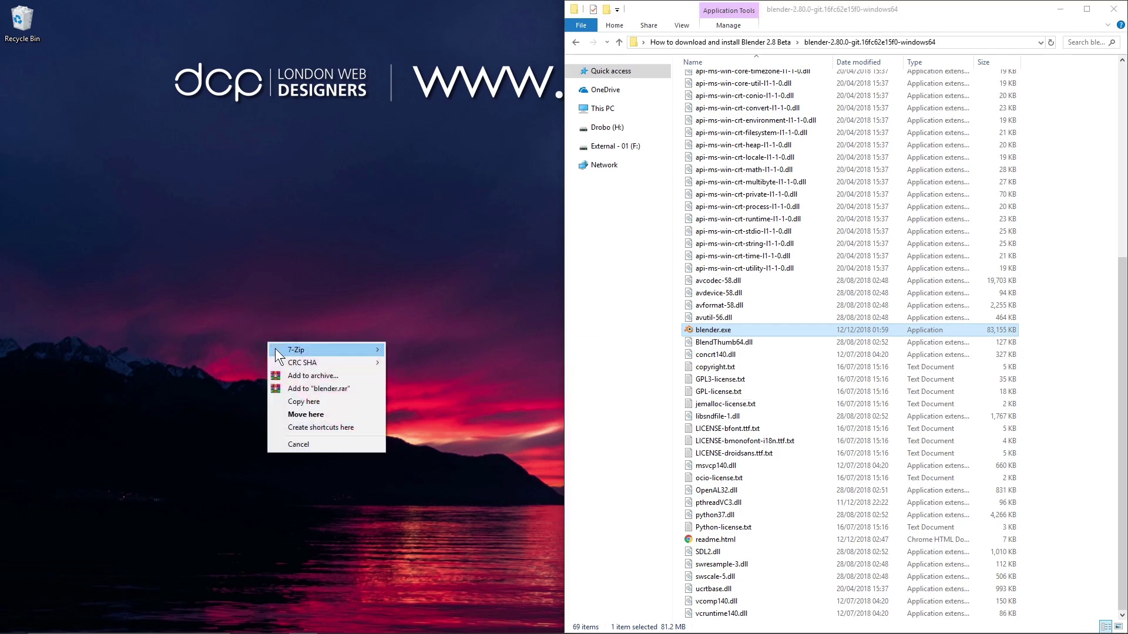
left_click(319, 428)
Step: Place the blender.exe shortcut directly below the Recycle Bin on the desktop and close the extracted folder's window
left_click_drag(269, 306, 305, 625)
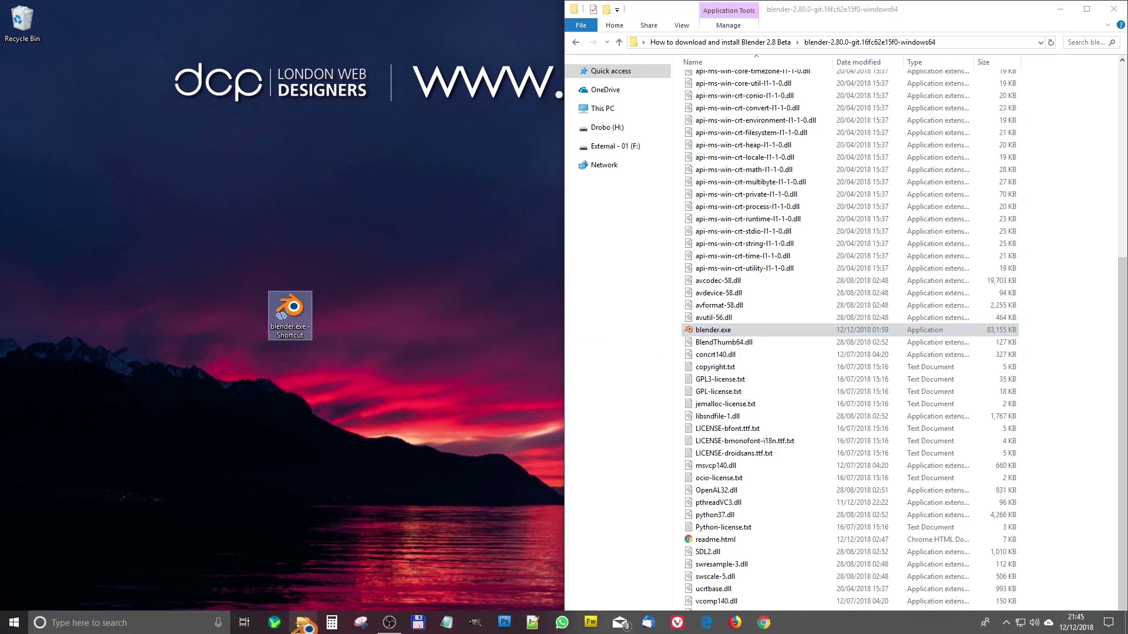
left_click(293, 315)
left_click_drag(293, 316, 26, 88)
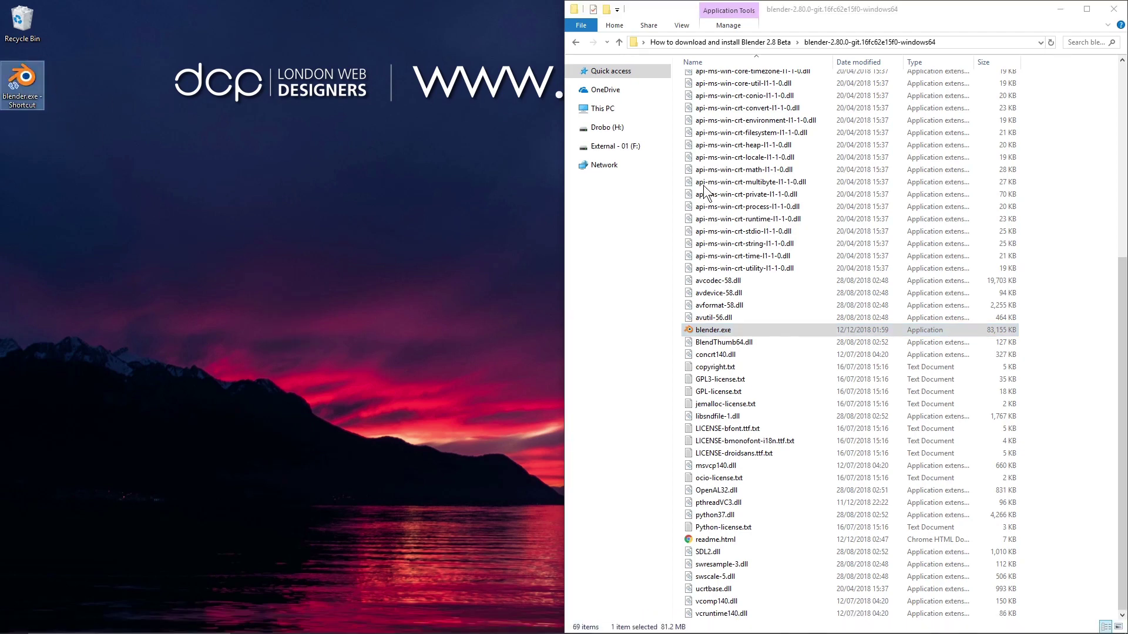
left_click(1113, 8)
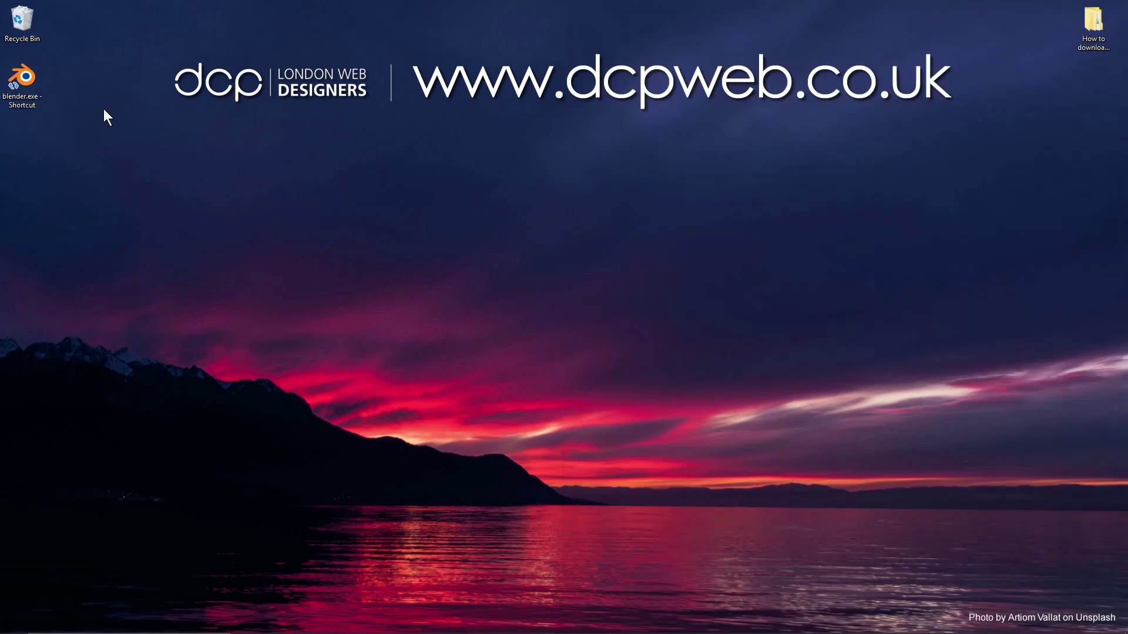
mouse_move(22, 82)
left_mouse_down()
mouse_move(29, 194)
mouse_move(12, 631)
mouse_move(27, 88)
mouse_move(36, 97)
left_mouse_up()
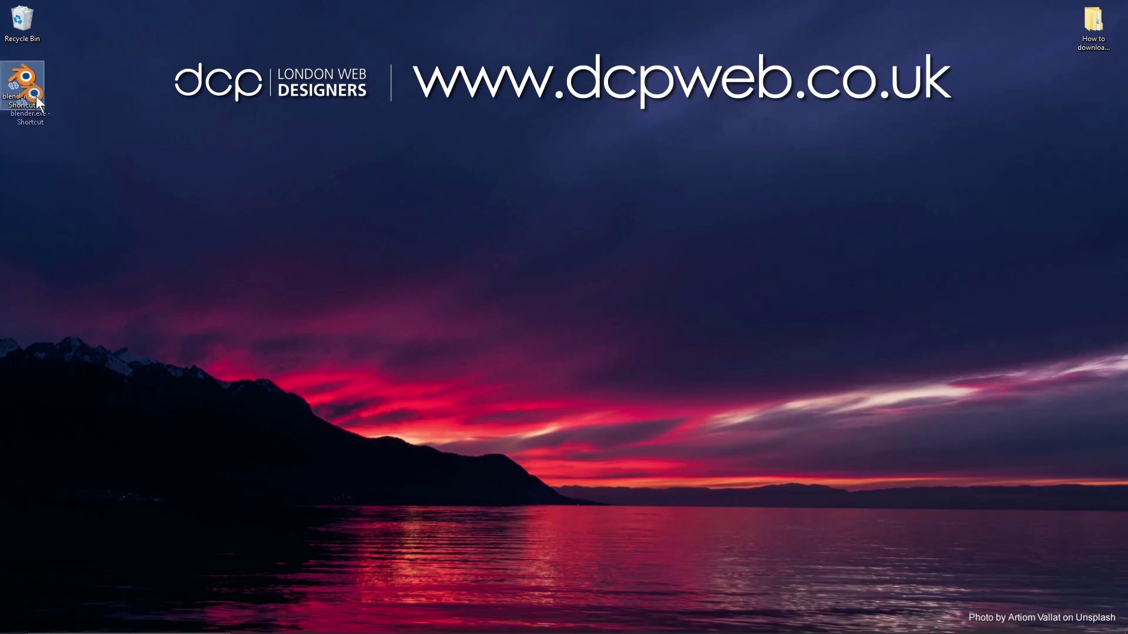
left_click(199, 129)
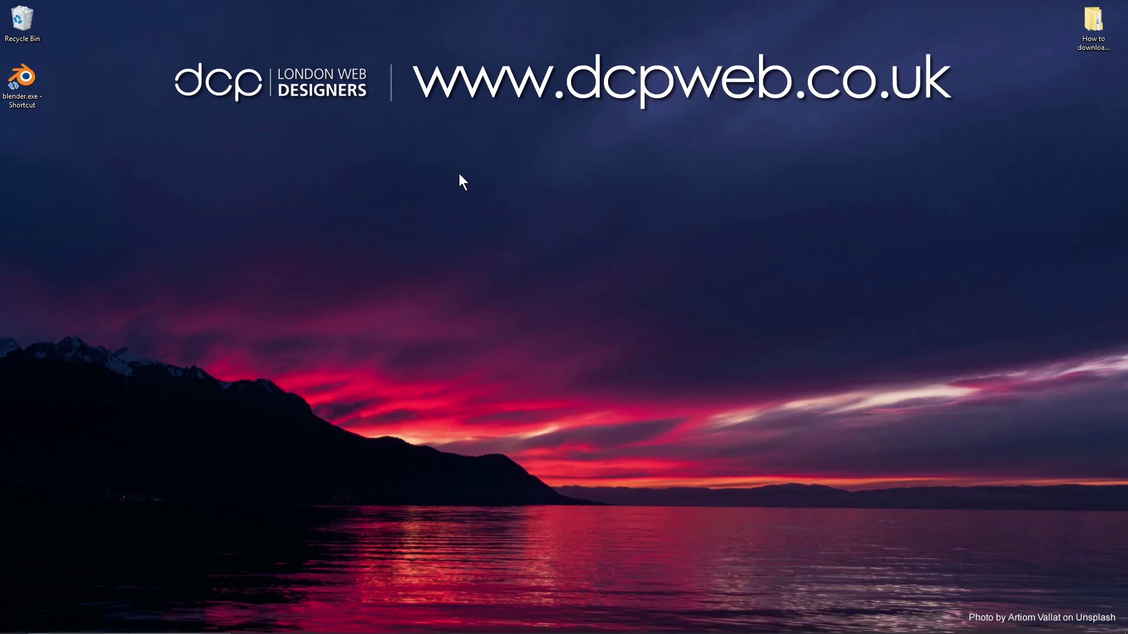